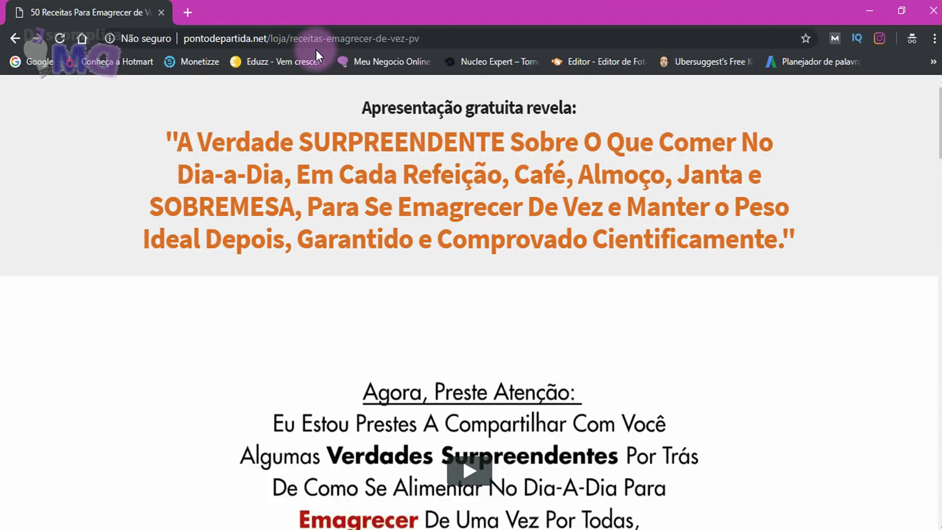
Examine the 50 Receitas sales page and its camouflaged address under the pontodepartida.net domain
left_click_drag(188, 41, 429, 37)
left_click(427, 37)
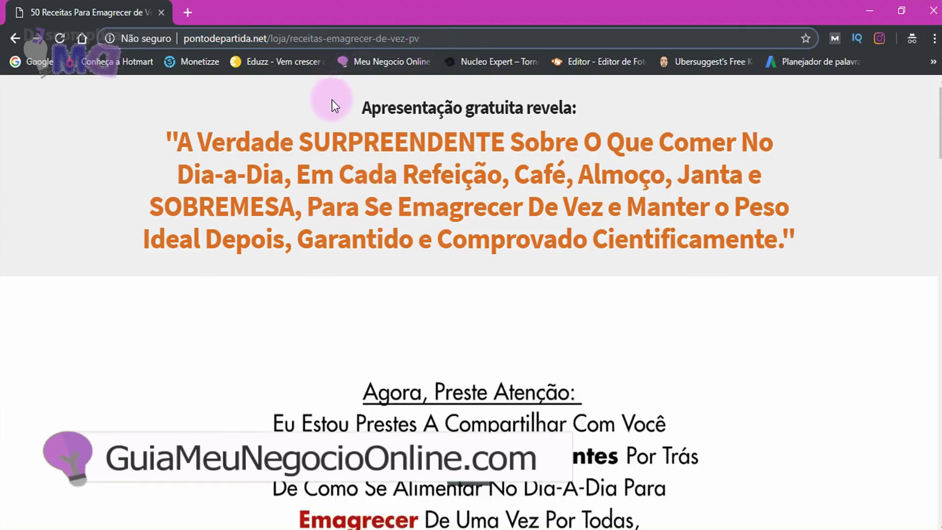
scroll(358, 228, "down", 8)
scroll(349, 214, "down", 16)
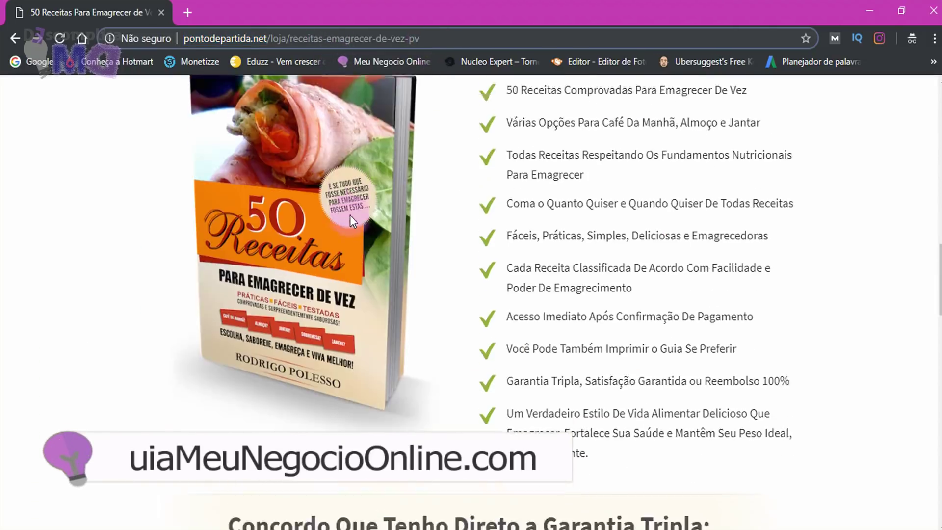
scroll(346, 216, "up", 7)
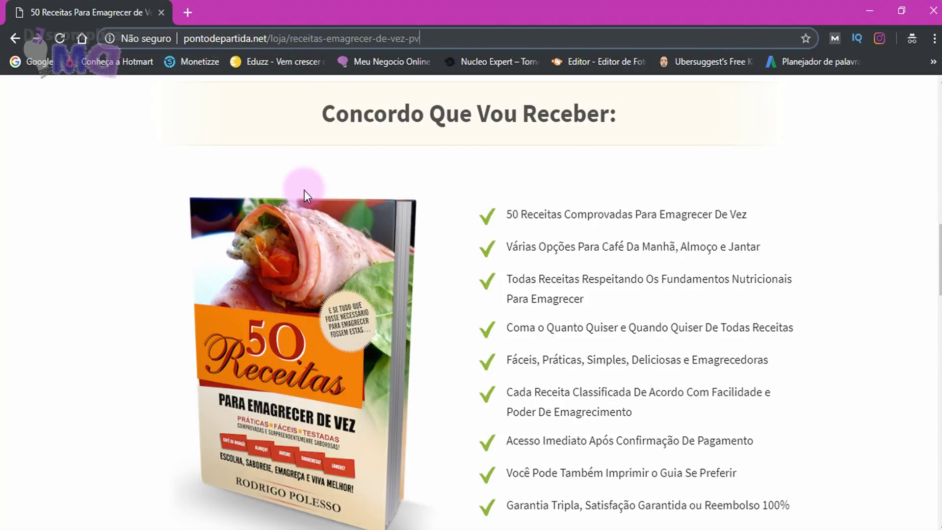
scroll(399, 229, "up", 10)
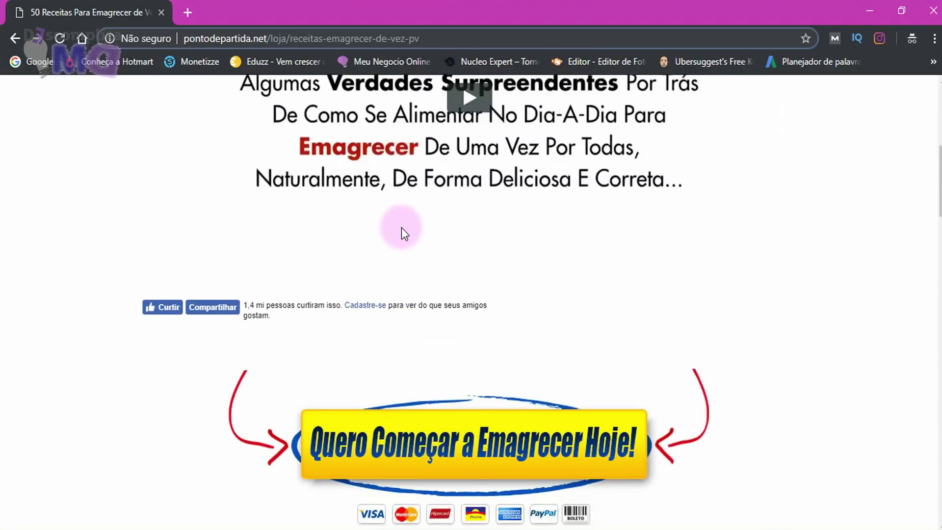
scroll(402, 224, "up", 3)
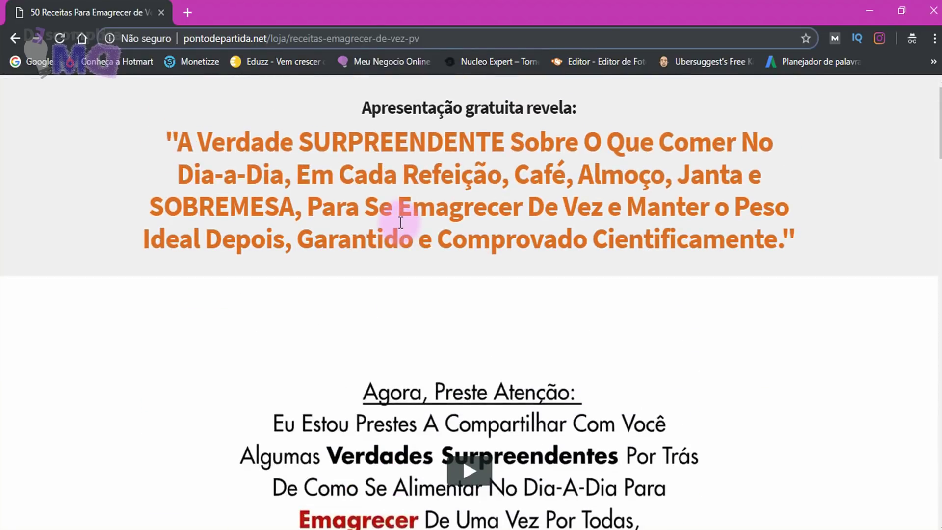
left_click(425, 37)
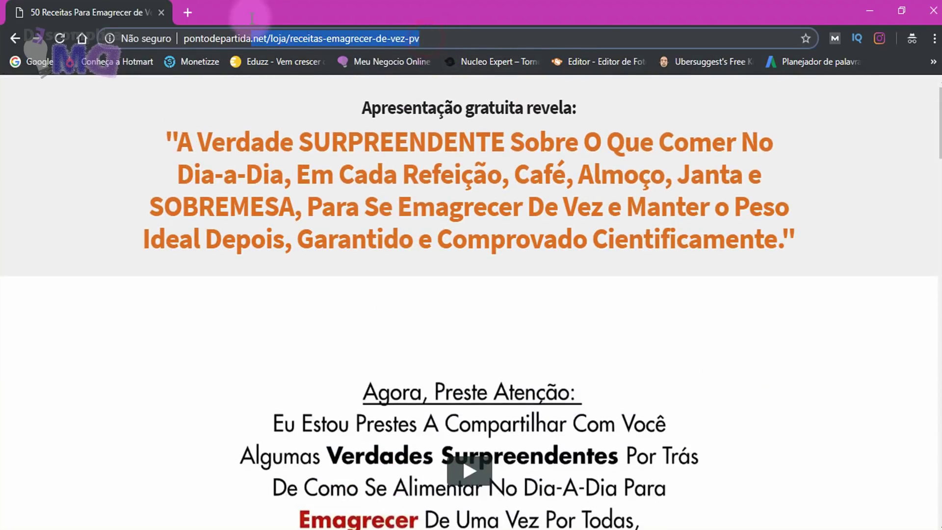
left_click(52, 186)
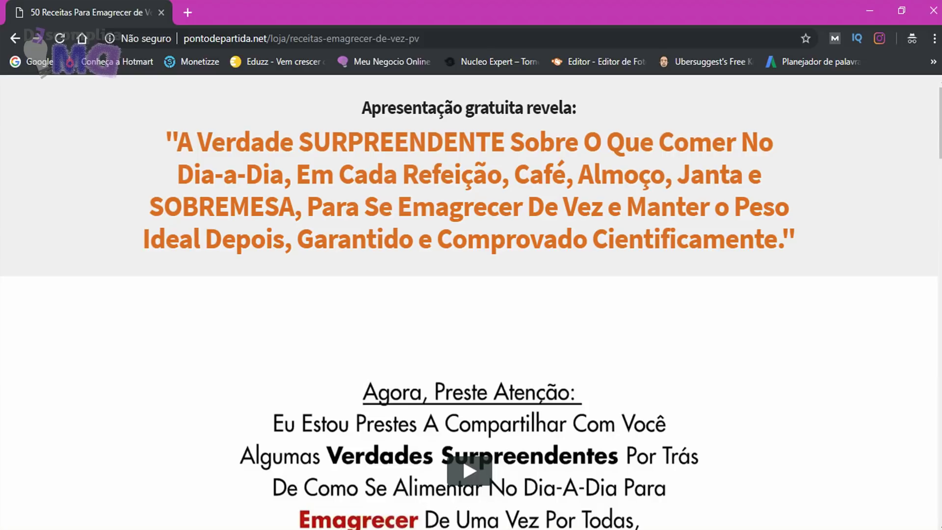
Switch to the Relink Pro sales page and review its feature list and pricing section
left_click(398, 486)
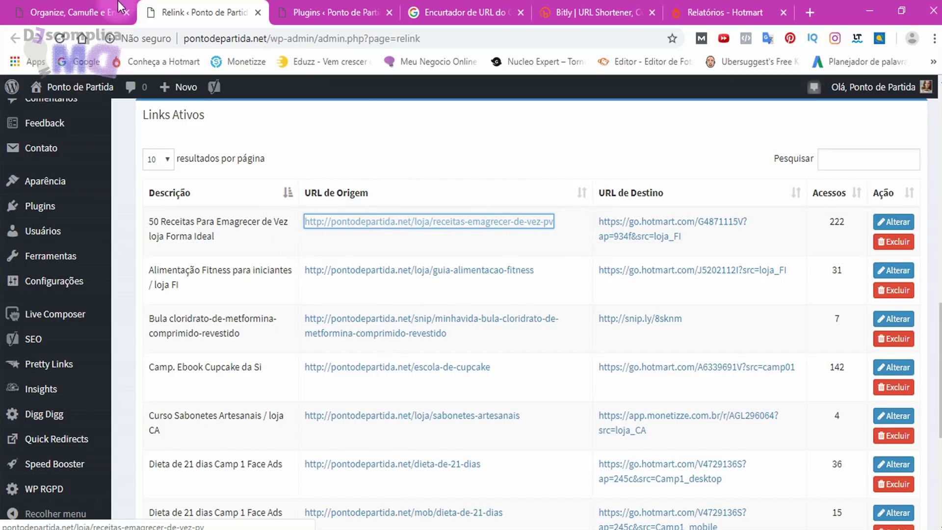
left_click(64, 13)
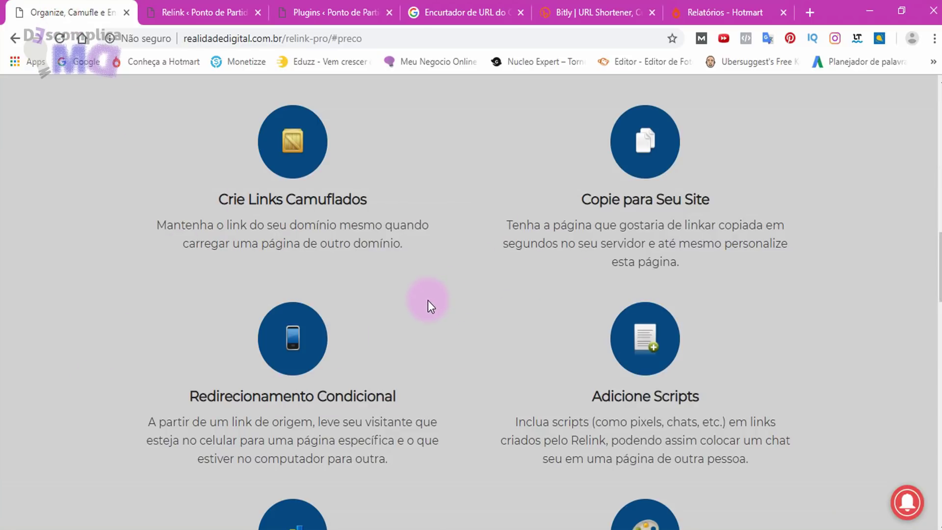
scroll(428, 301, "down", 2)
scroll(425, 301, "down", 3)
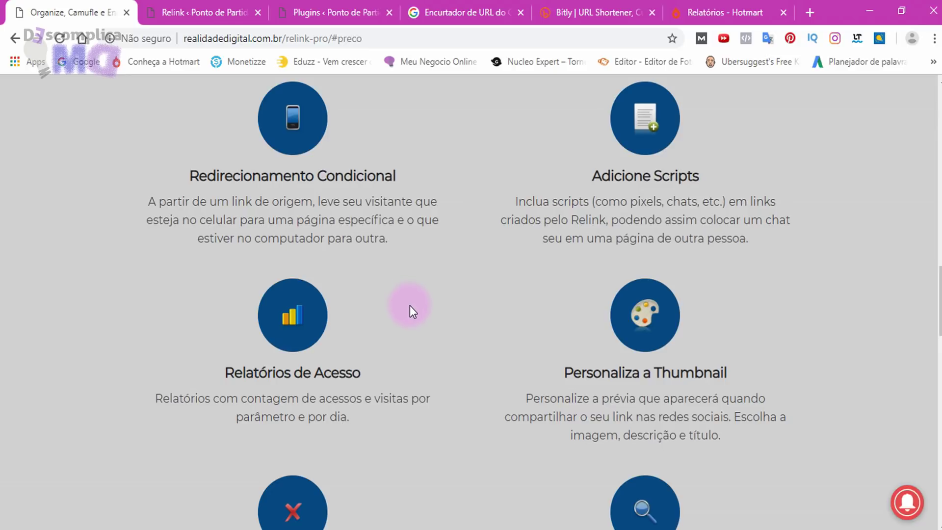
scroll(410, 305, "down", 4)
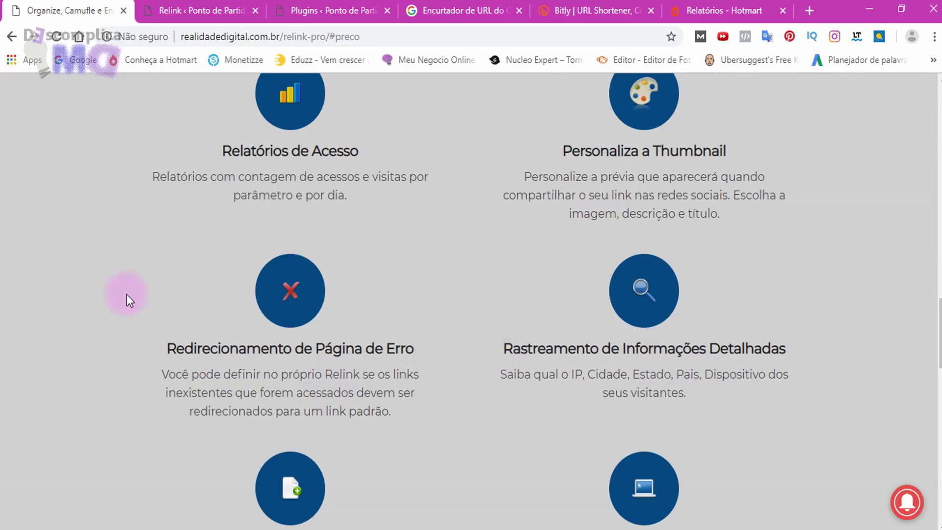
scroll(397, 312, "down", 15)
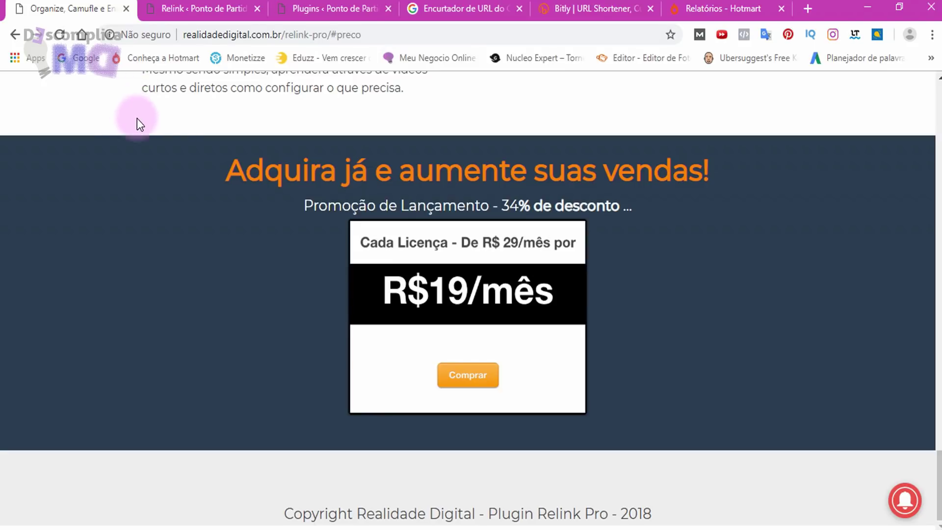
scroll(160, 137, "up", 15)
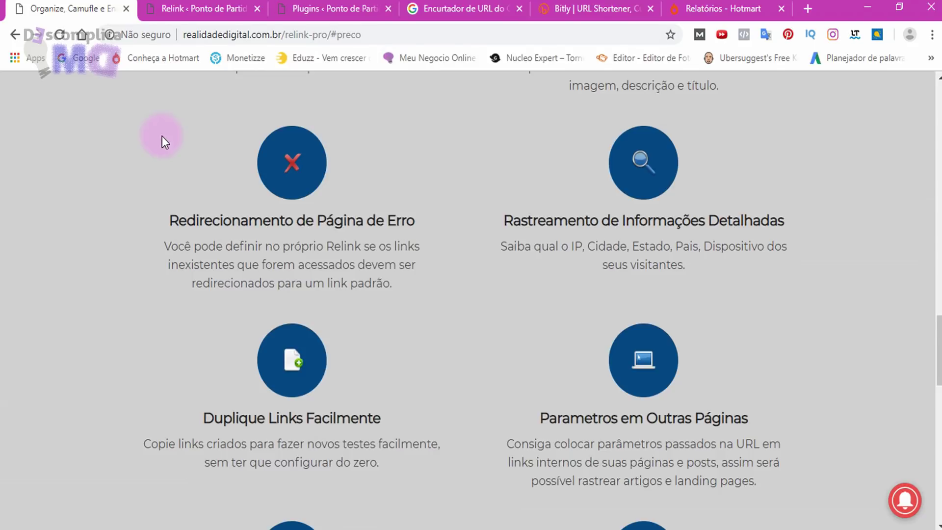
scroll(162, 136, "down", 3)
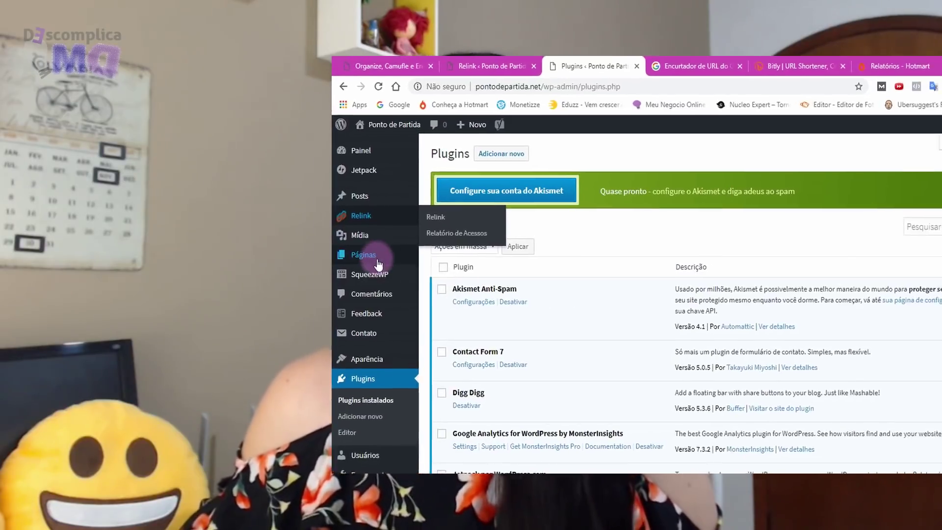
Search the WordPress directory of installable plugins for "Pretty links"
mouse_move(61, 255)
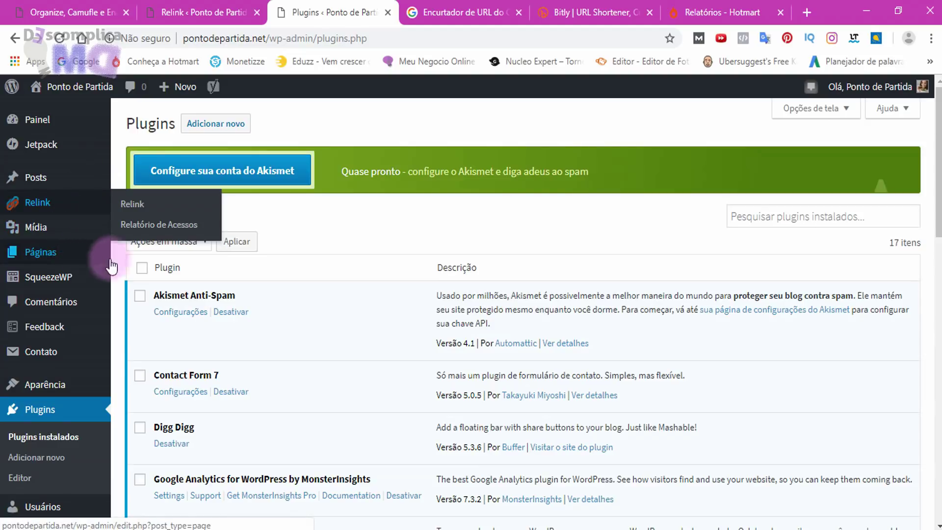
left_click(40, 416)
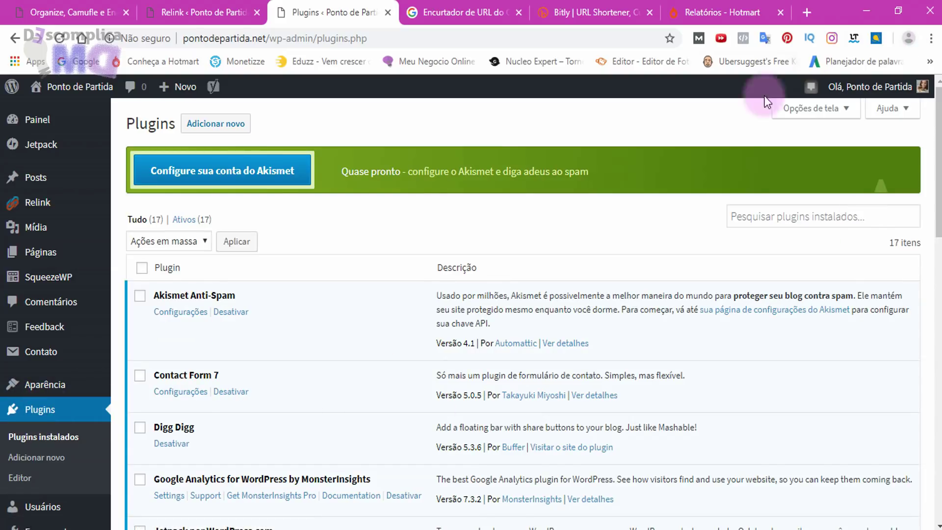
left_click(208, 127)
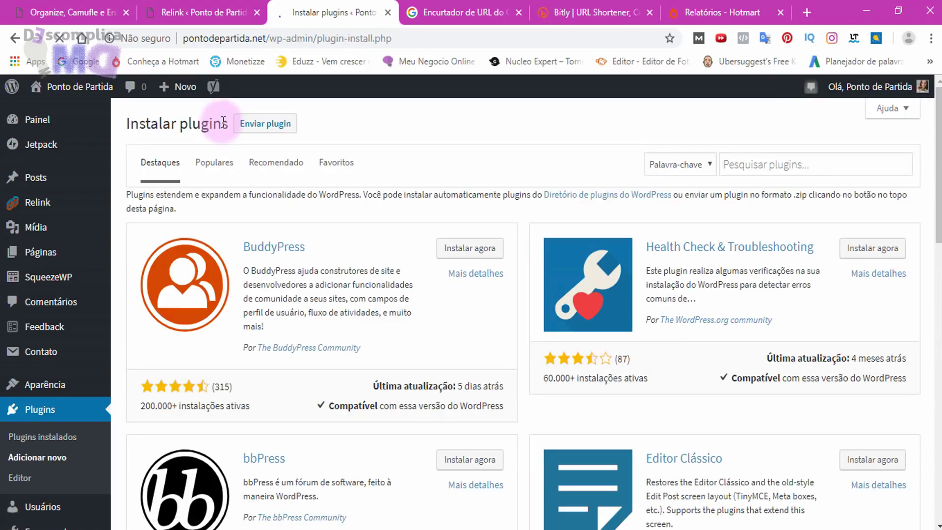
left_click(810, 164)
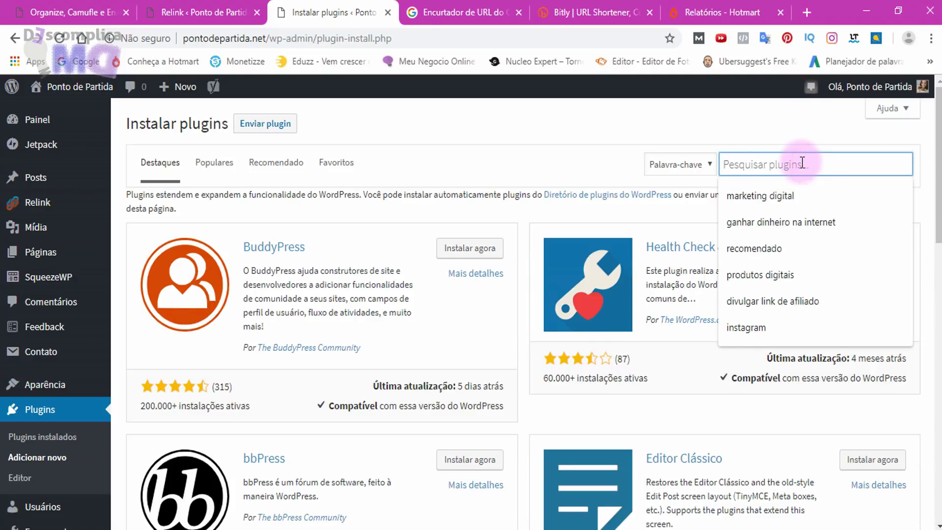
type("Pretty link")
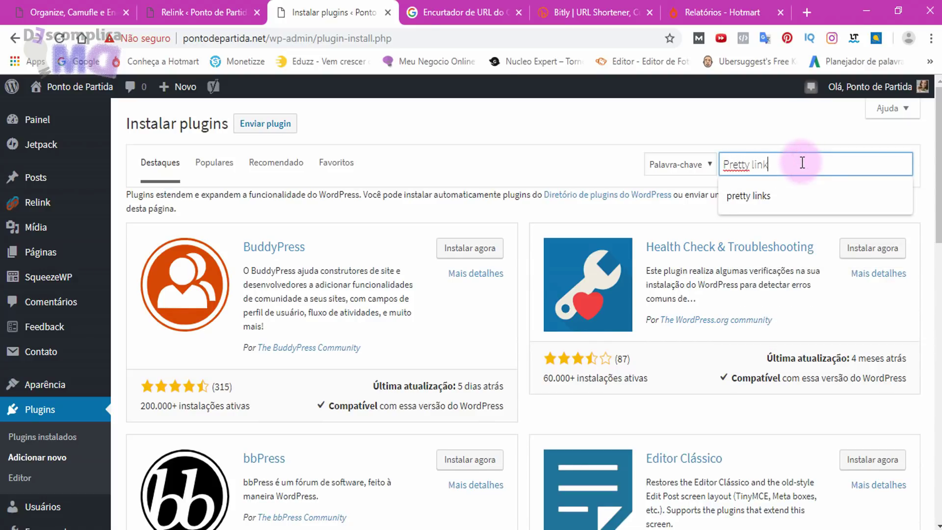
type("s")
key("Return")
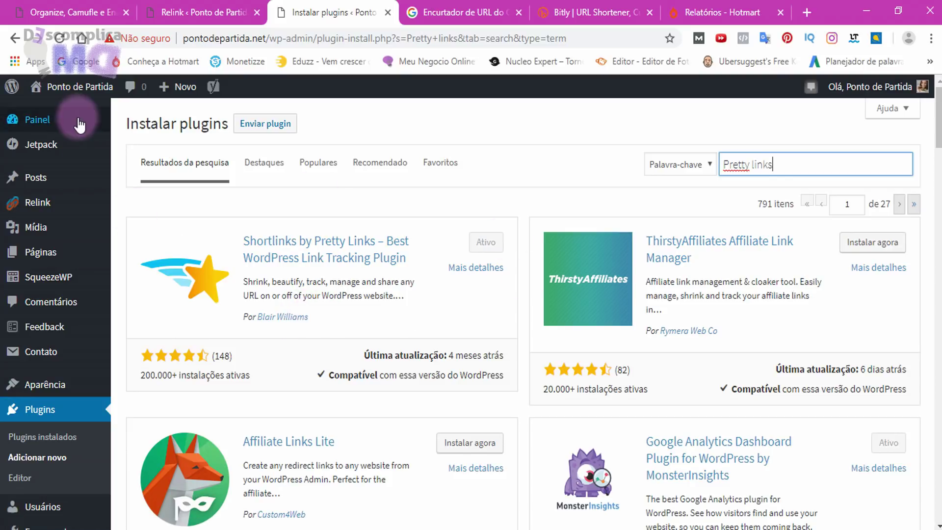
Open the Pretty Links management page in the WordPress admin
scroll(68, 338, "down", 5)
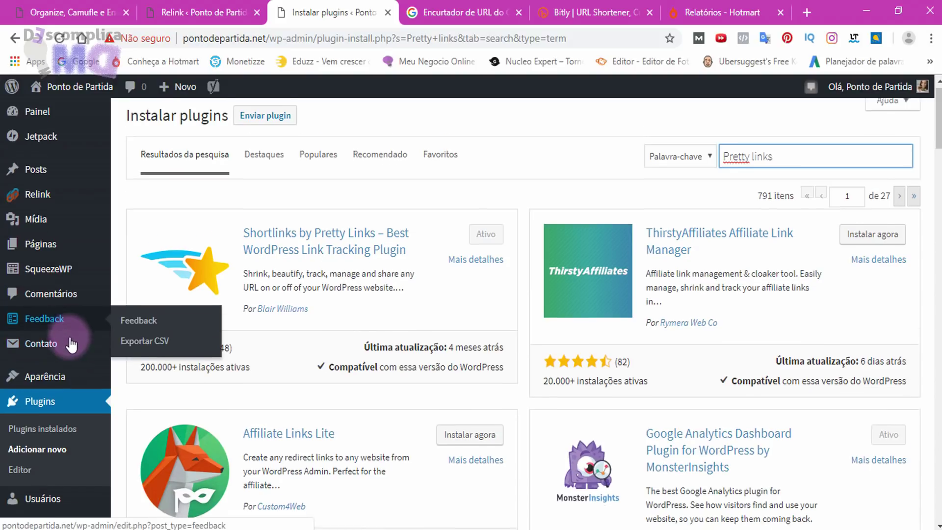
scroll(314, 298, "up", 4)
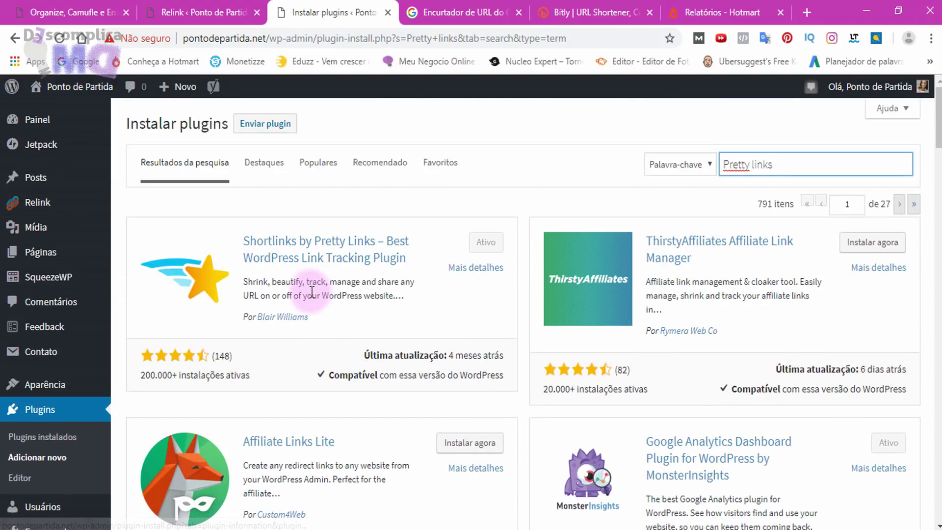
scroll(309, 290, "down", 5)
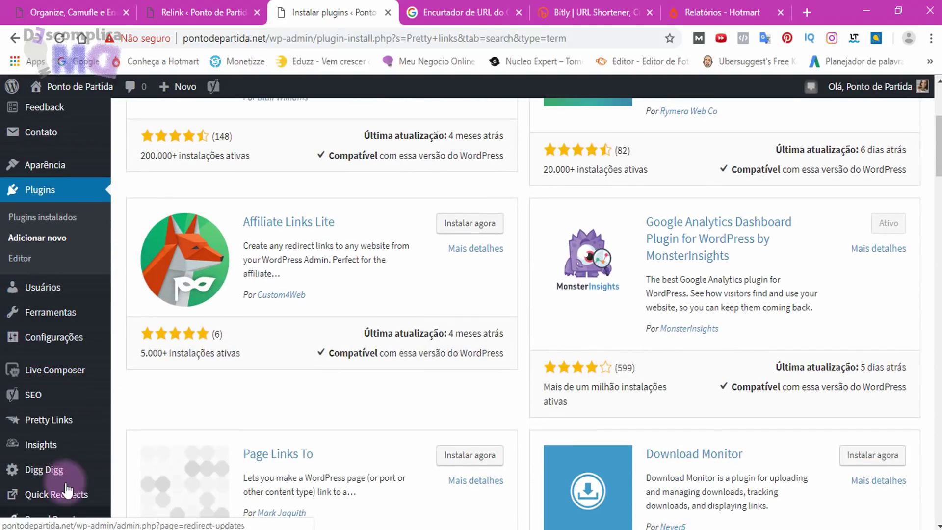
left_click(57, 433)
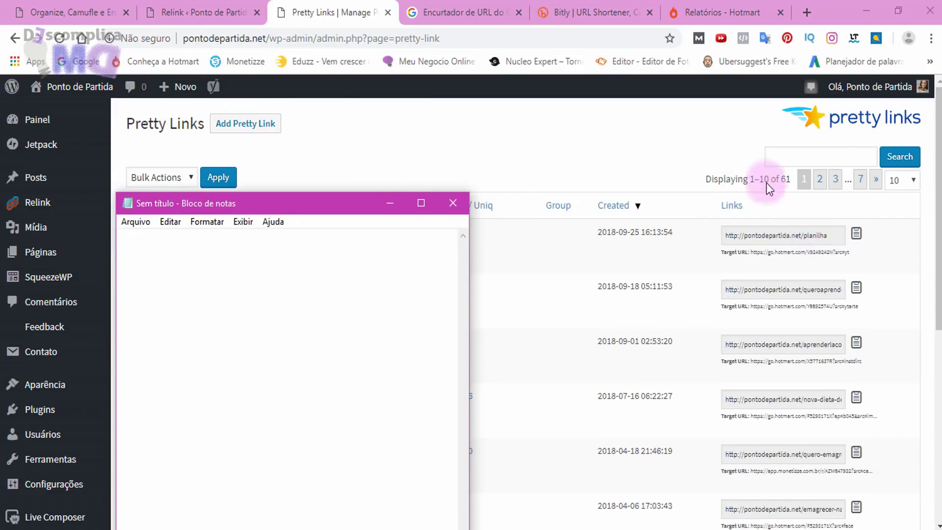
Copy the short link of "planilha de precificação / Youtube", paste it into the blank Notepad document and highlight its domain part
left_click(778, 235)
key("ctrl+c")
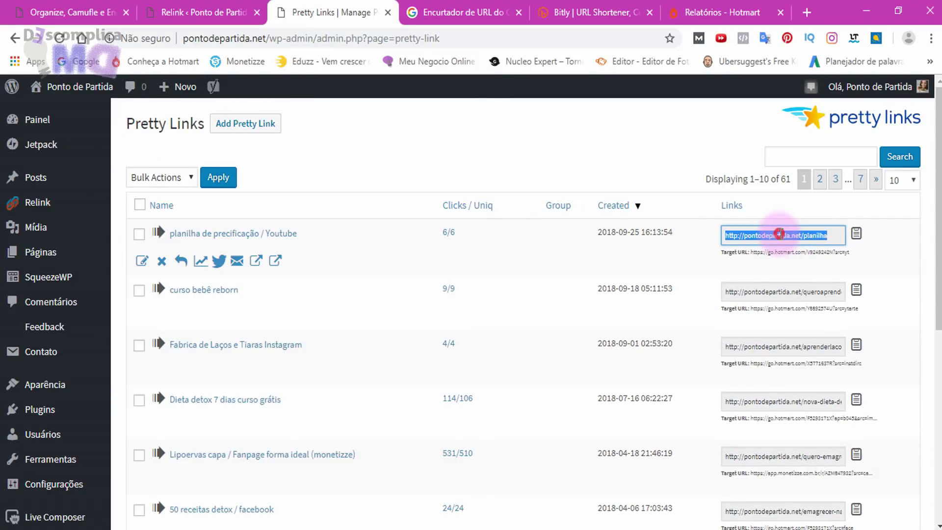
right_click(779, 233)
left_click(738, 246)
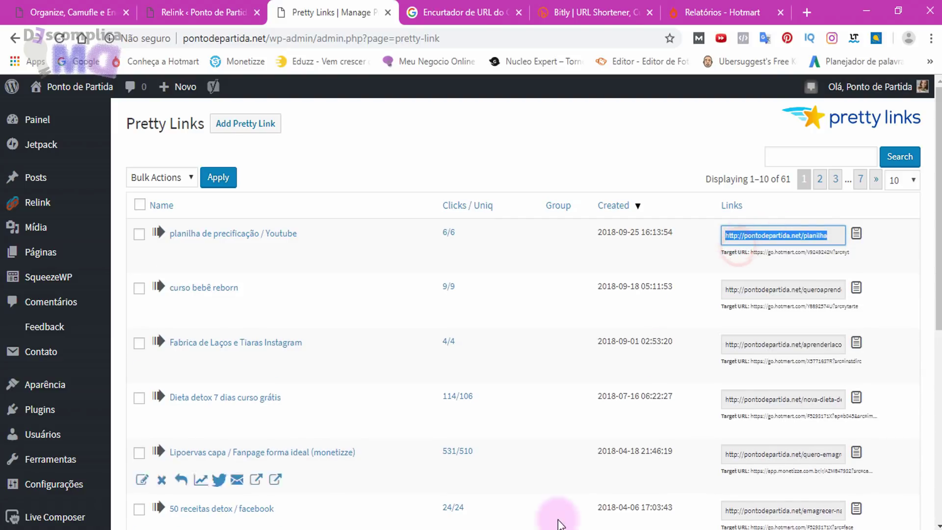
left_click(564, 527)
left_click(251, 258)
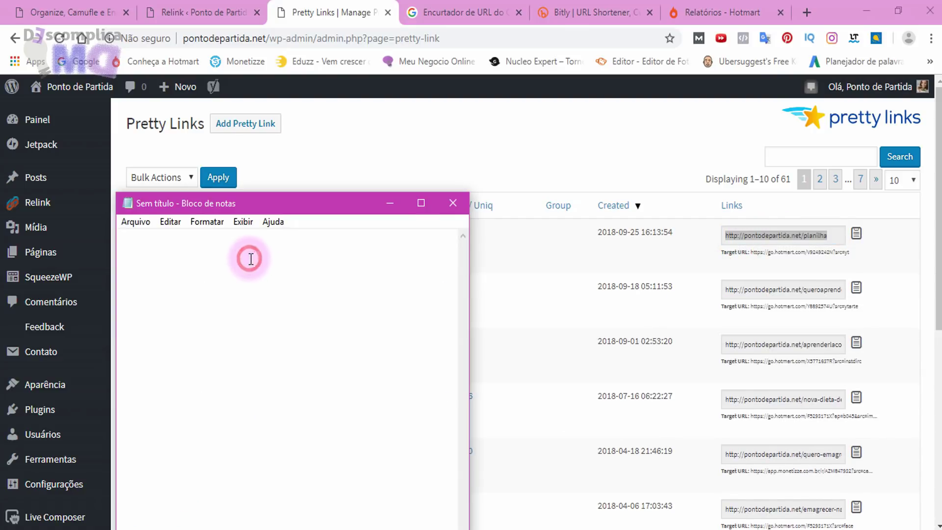
right_click(251, 259)
left_click(287, 324)
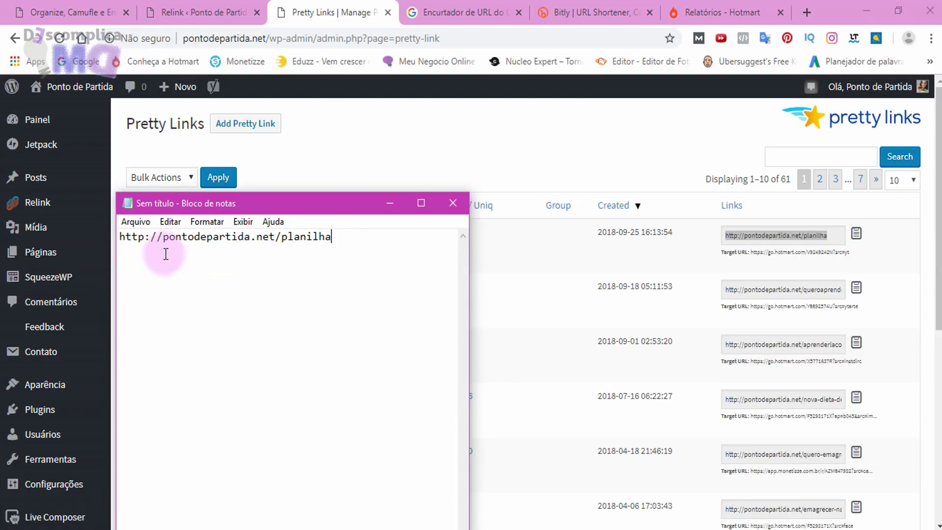
left_click_drag(163, 237, 251, 245)
left_click(253, 288)
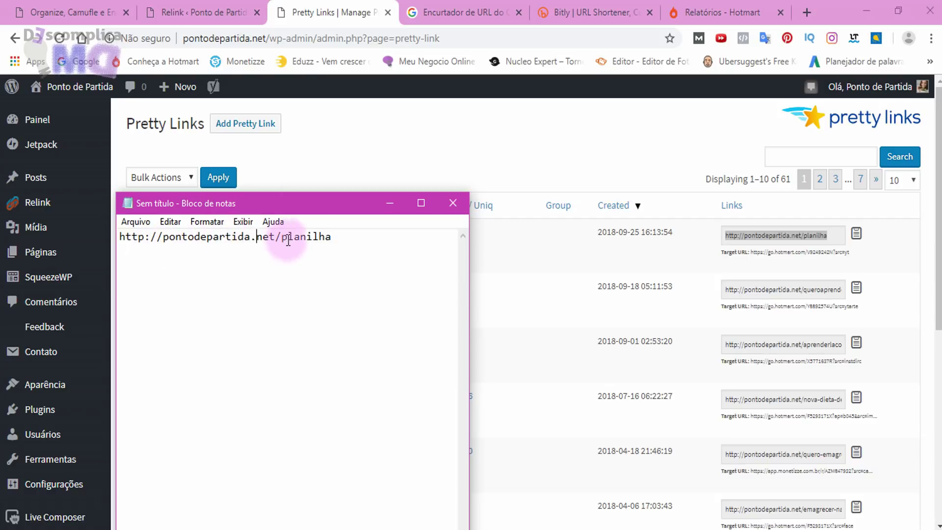
Open a new incognito window and load the copied pontodepartida.net/planilha link in it
left_click(805, 14)
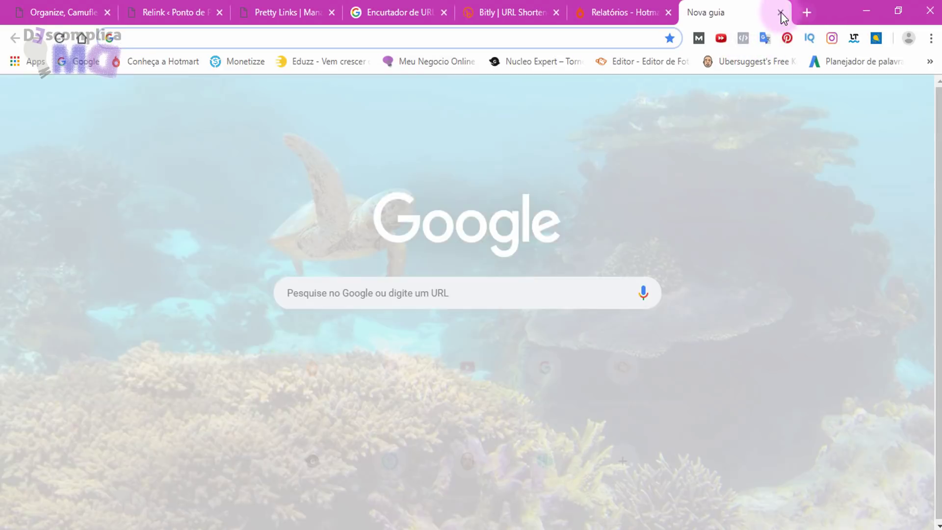
left_click(780, 13)
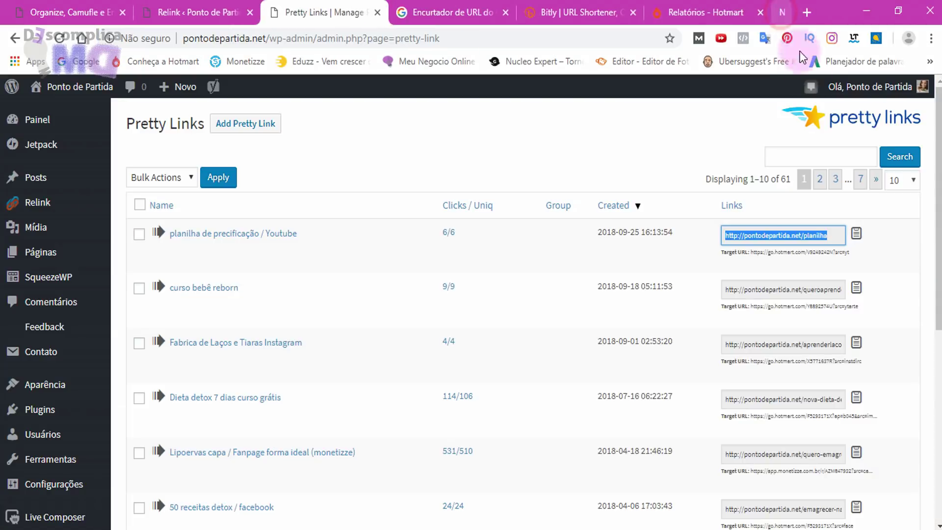
left_click(931, 38)
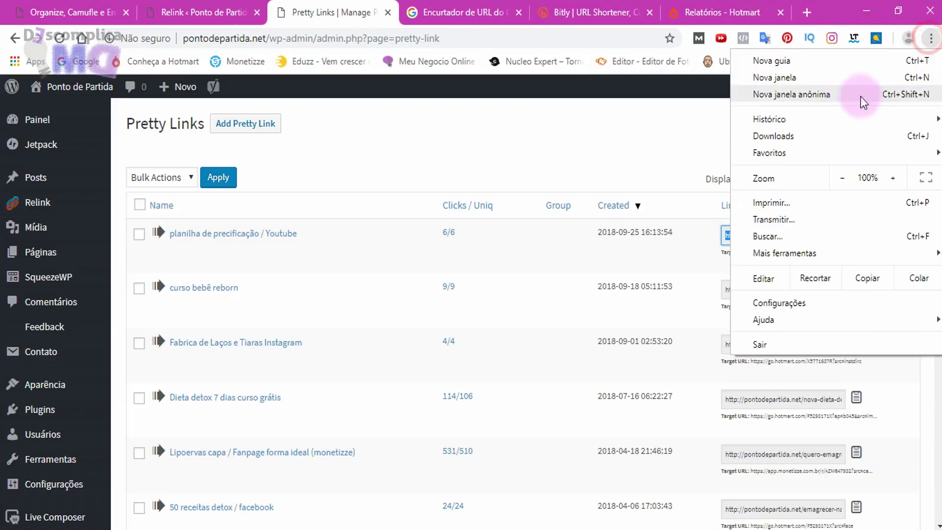
left_click(819, 92)
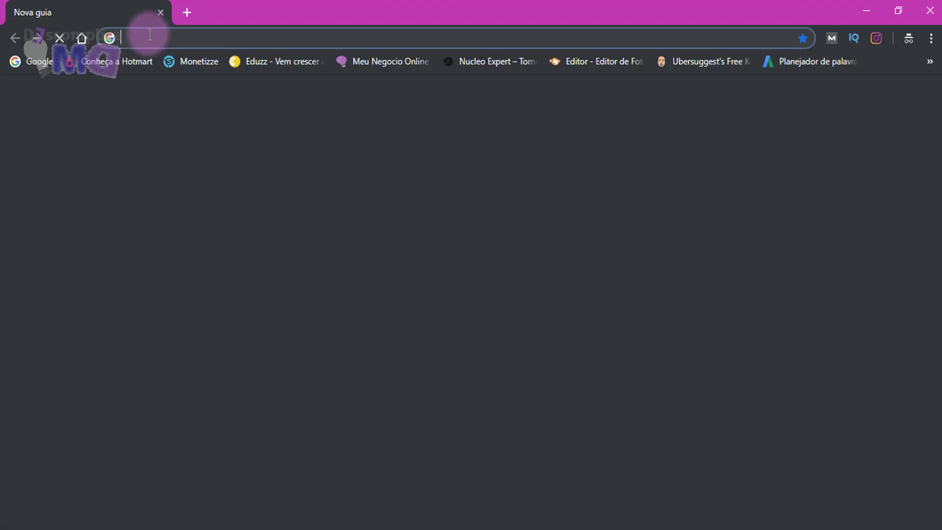
right_click(167, 36)
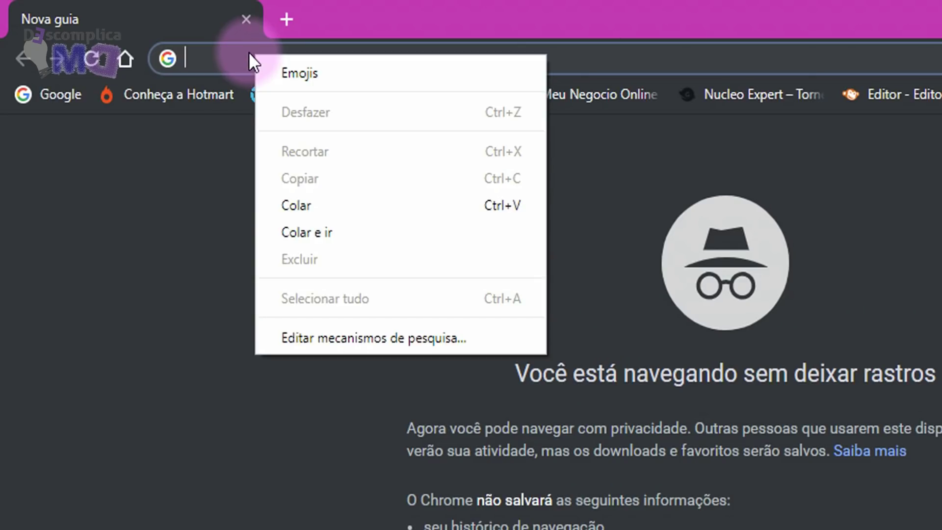
left_click(324, 232)
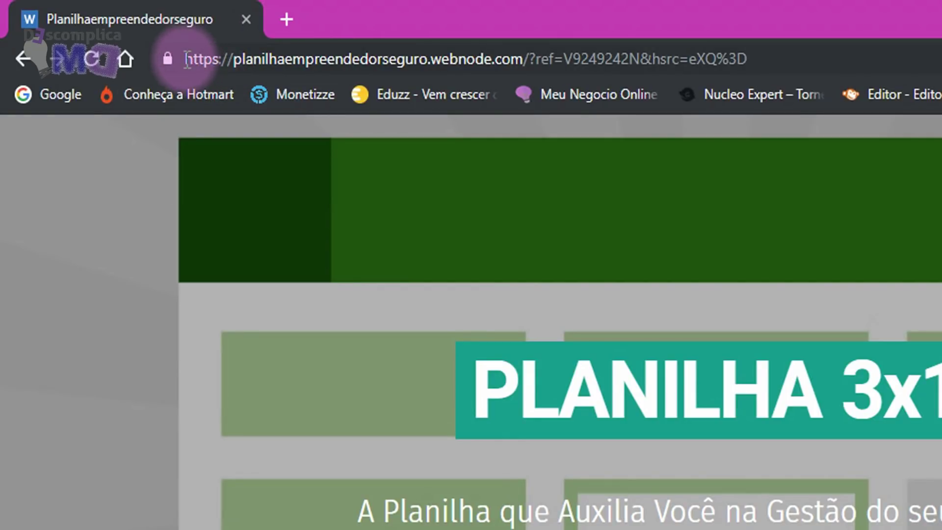
Highlight the full address of the opened spreadsheet sales page and the affiliate code in its ref parameter
left_click_drag(186, 59, 864, 59)
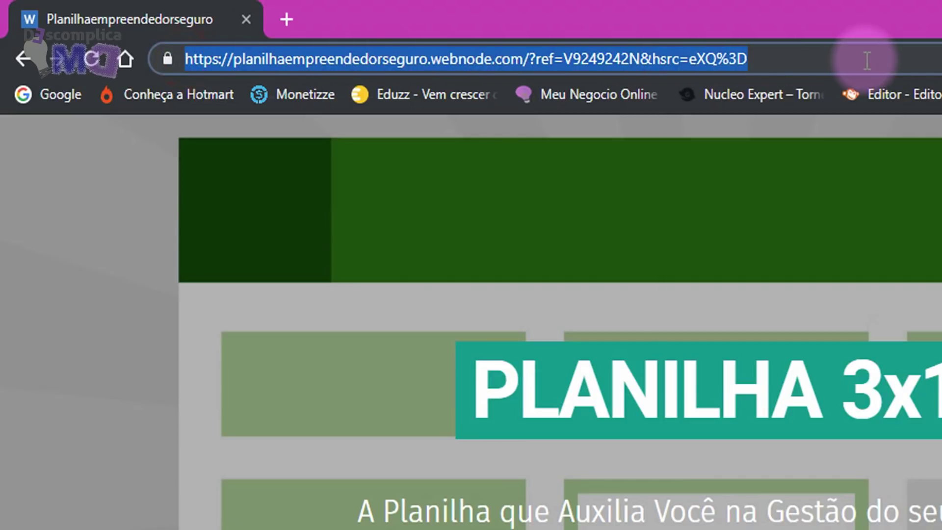
left_click(867, 59)
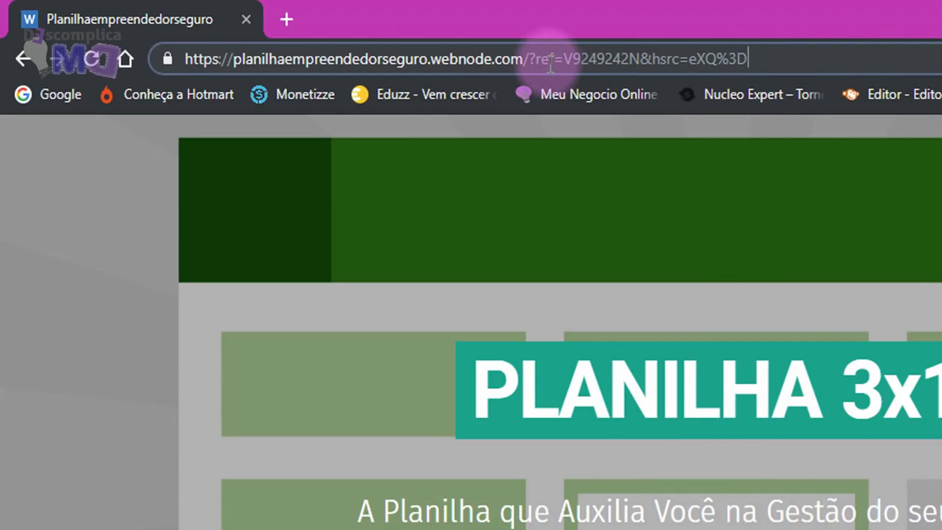
left_click_drag(563, 59, 641, 63)
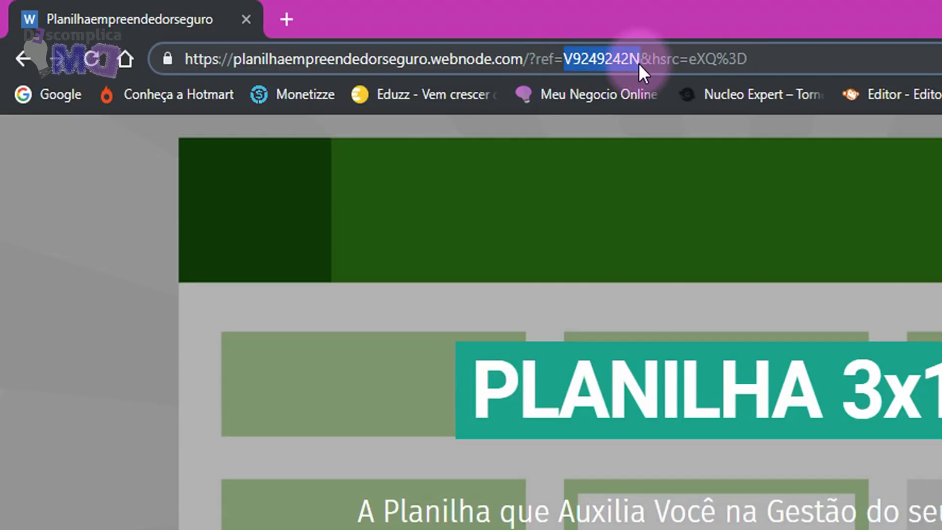
Return to the Pretty Links list and highlight the creation date of "planilha de precificação / Youtube"
left_click(86, 221)
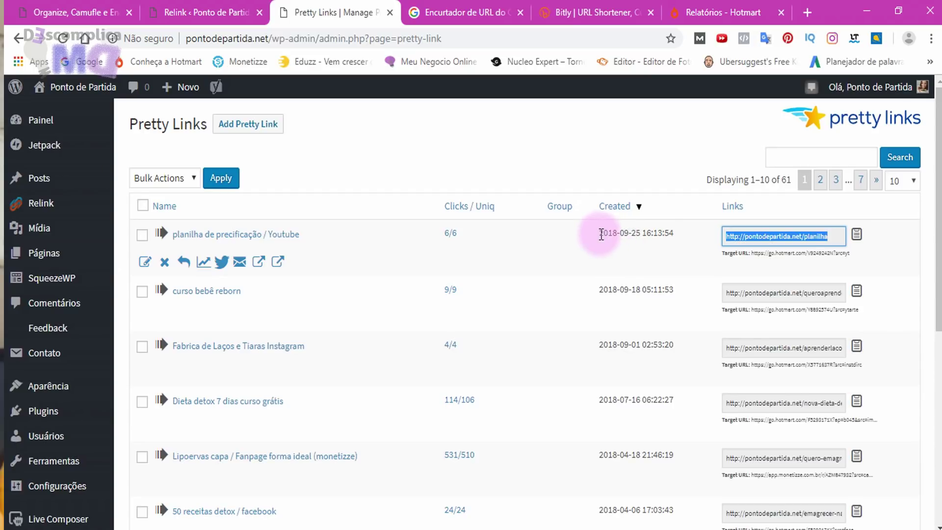
left_click_drag(598, 234, 677, 248)
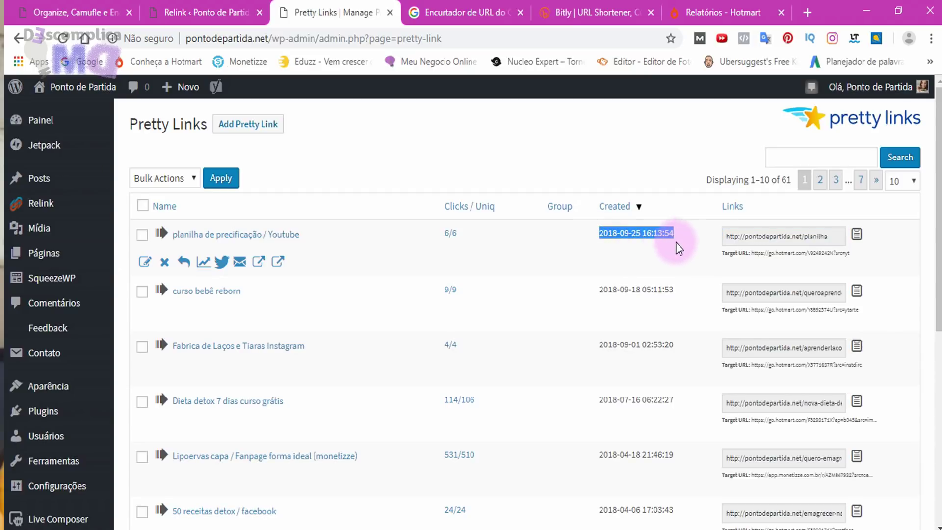
left_click(523, 240)
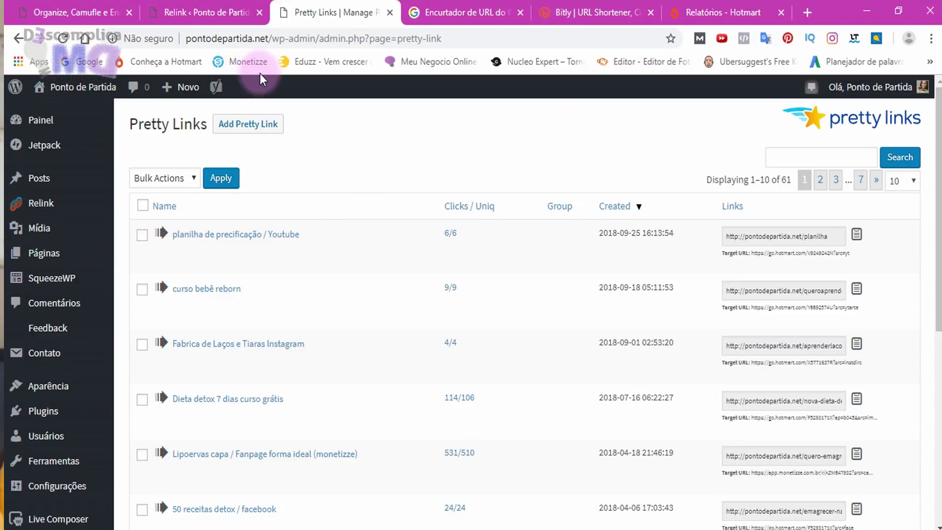
View the Google URL shortener page and search Google in a new tab for "encurtador do google"
left_click(465, 13)
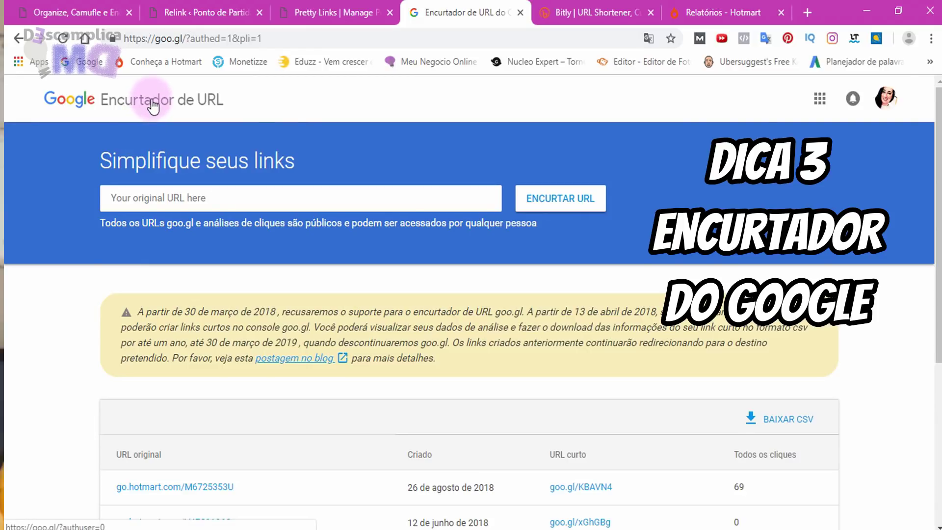
middle_click(90, 63)
left_click(709, 12)
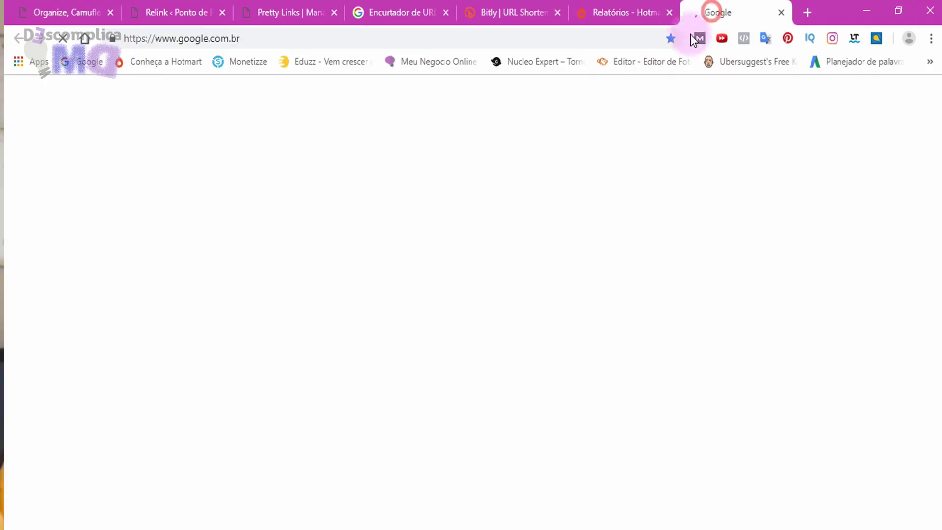
left_click(328, 330)
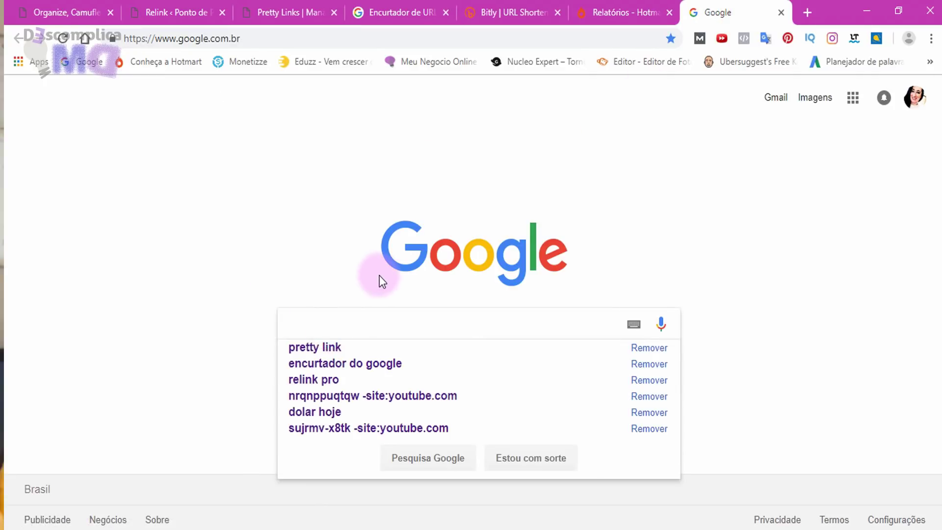
type("encur")
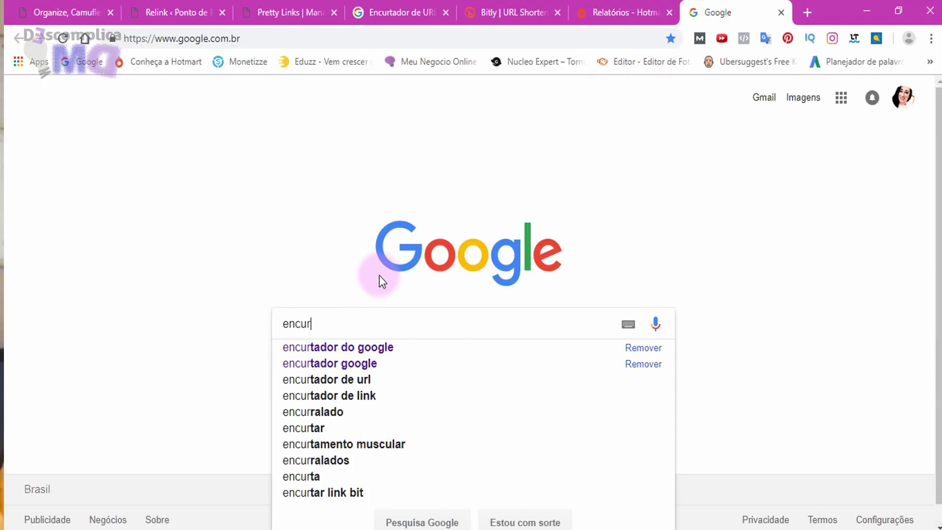
type("tador")
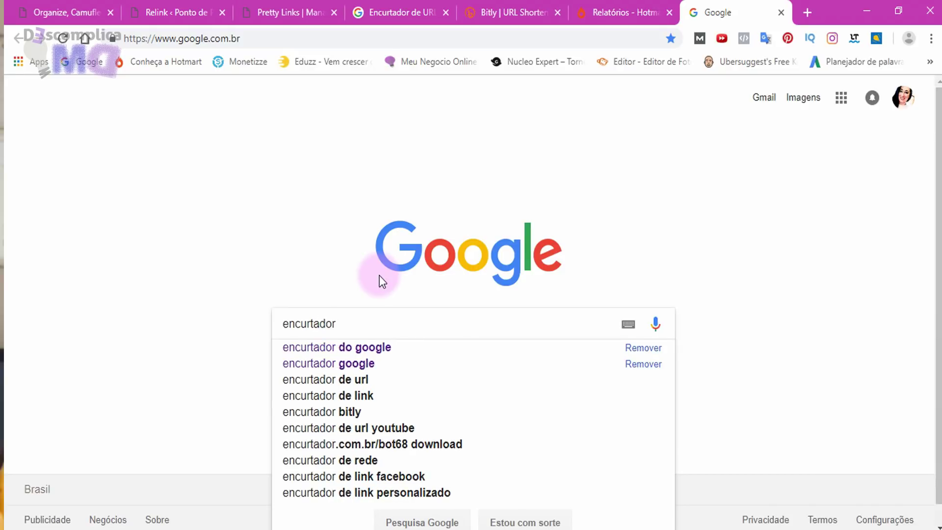
type(" do go")
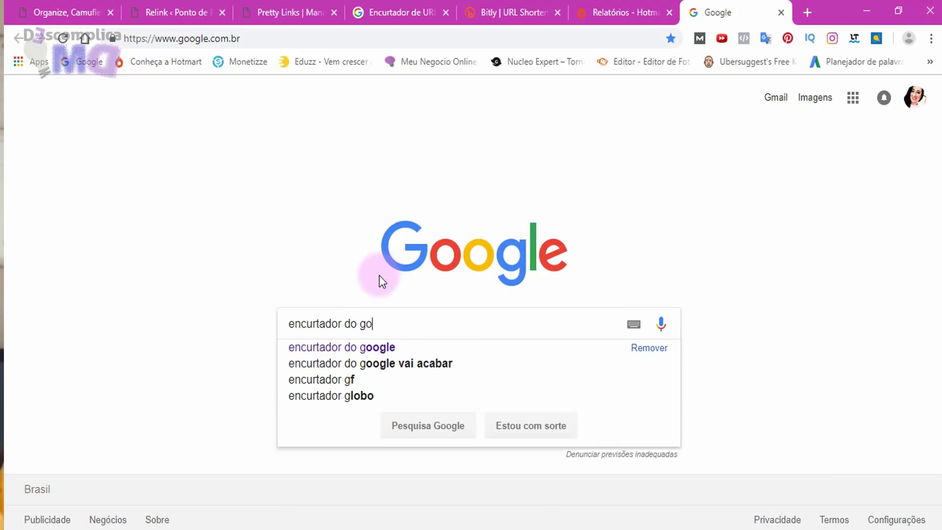
type("ogle")
key("Return")
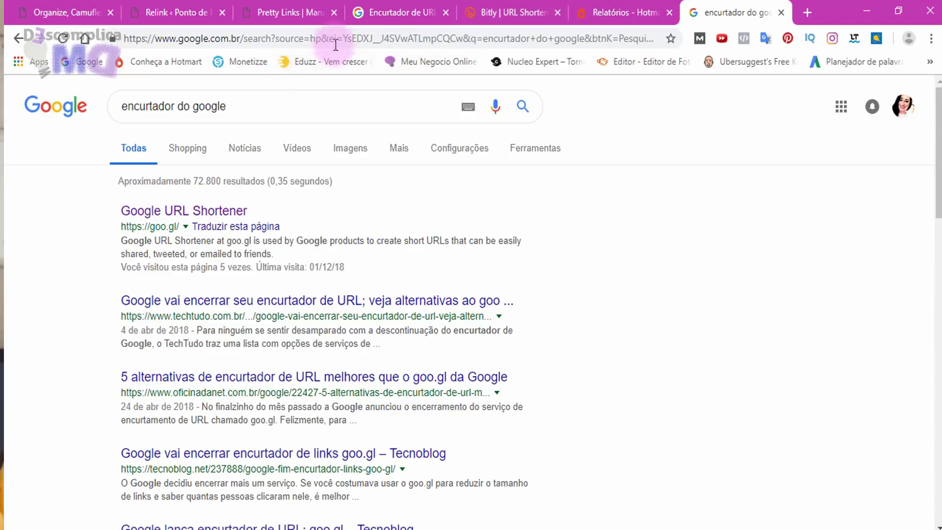
left_click(398, 12)
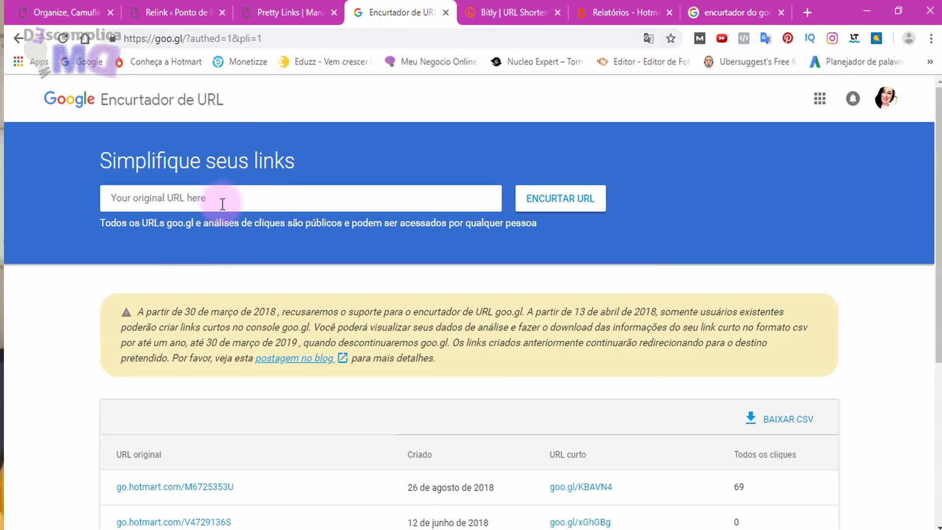
left_click(717, 14)
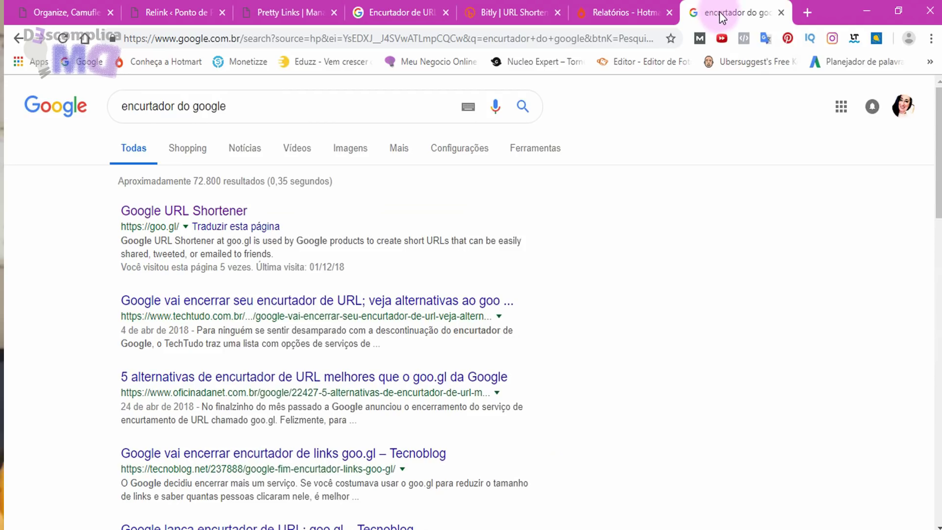
key("ctrl+4")
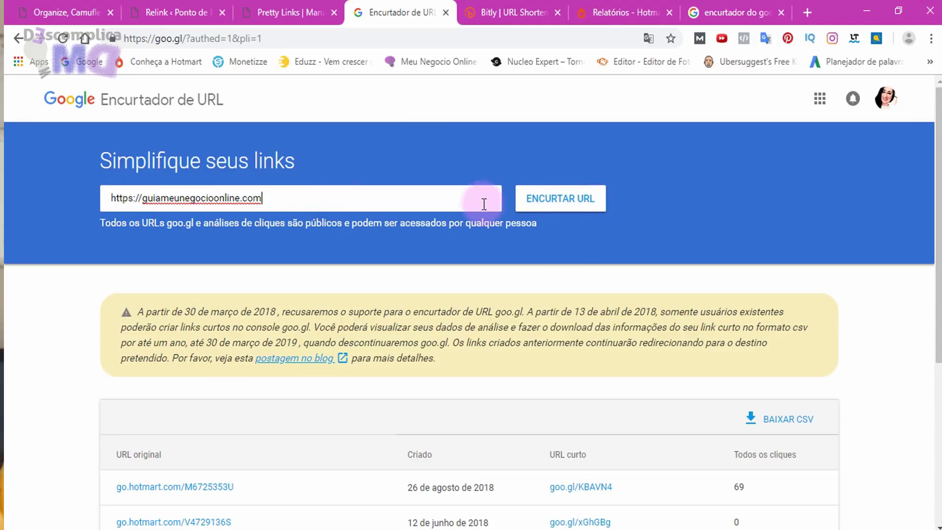
left_click(557, 201)
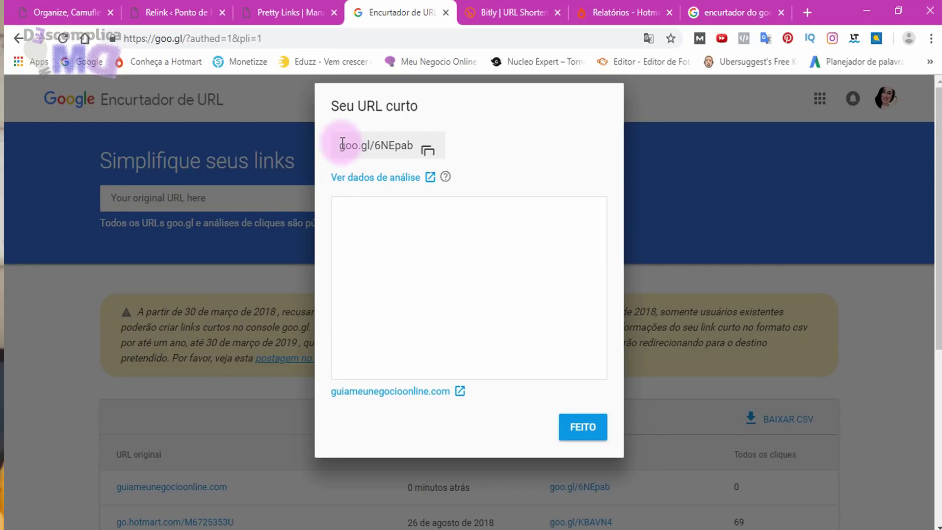
left_click_drag(342, 143, 427, 151)
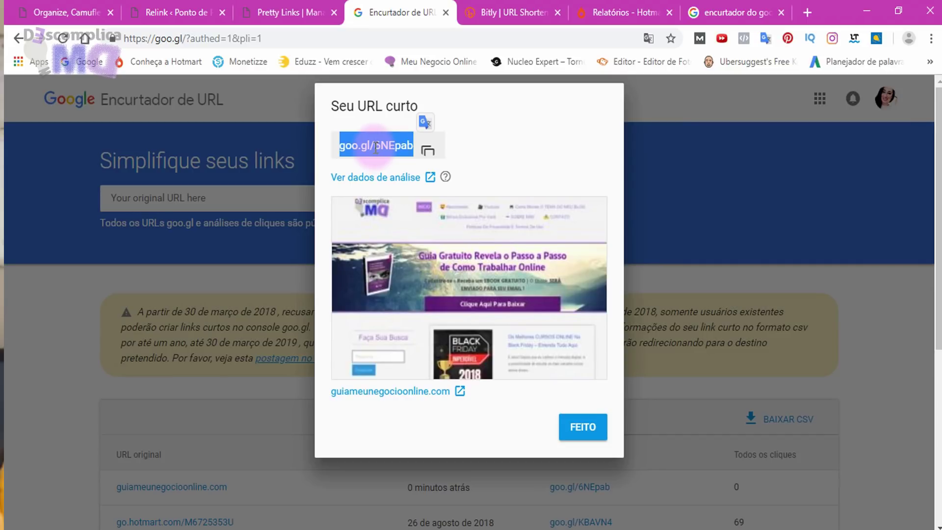
left_click(503, 148)
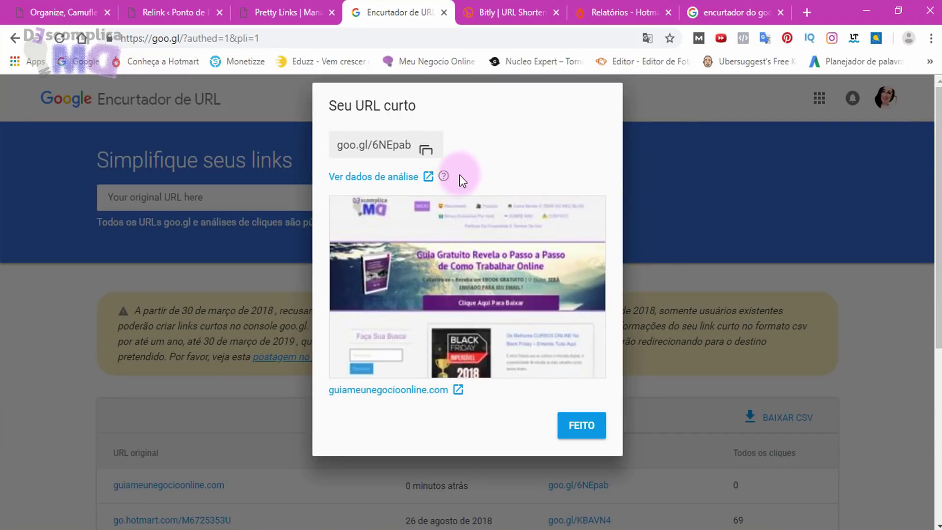
Copy the goo.gl/6NEpab short link, load it in a new incognito window and accept the site's cookie terms
left_click(425, 150)
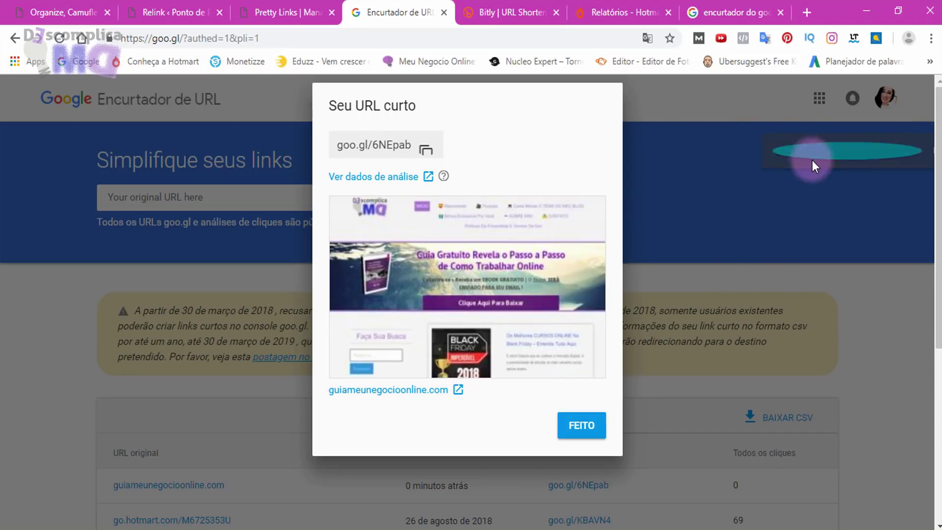
left_click(930, 38)
left_click(765, 97)
right_click(226, 38)
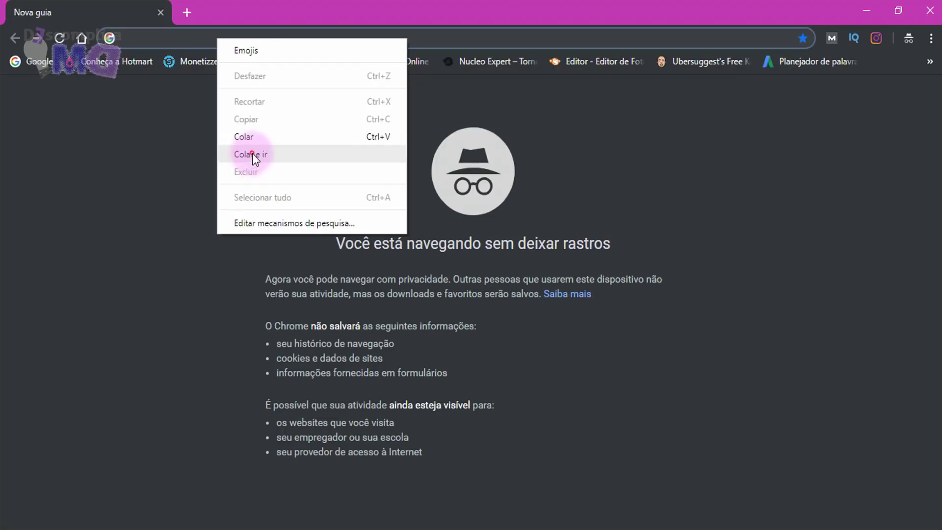
left_click(252, 153)
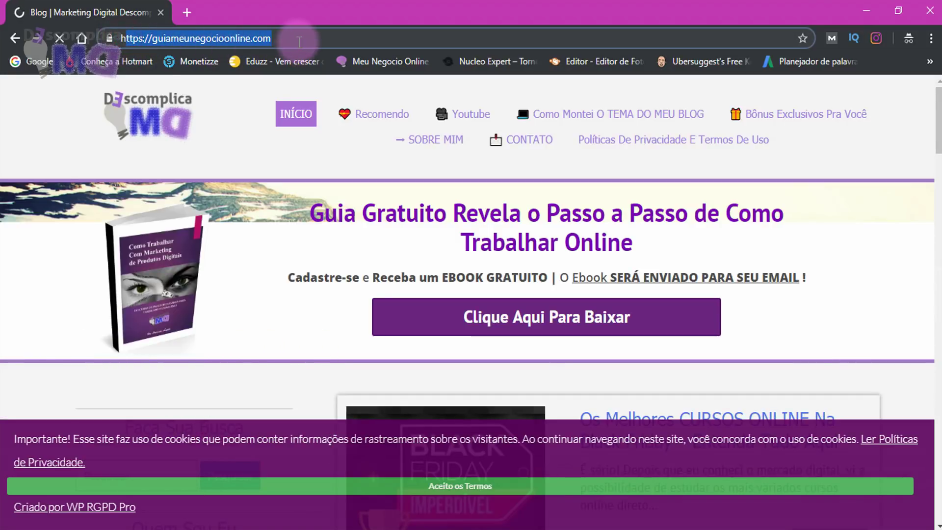
left_click(296, 43)
left_click(432, 486)
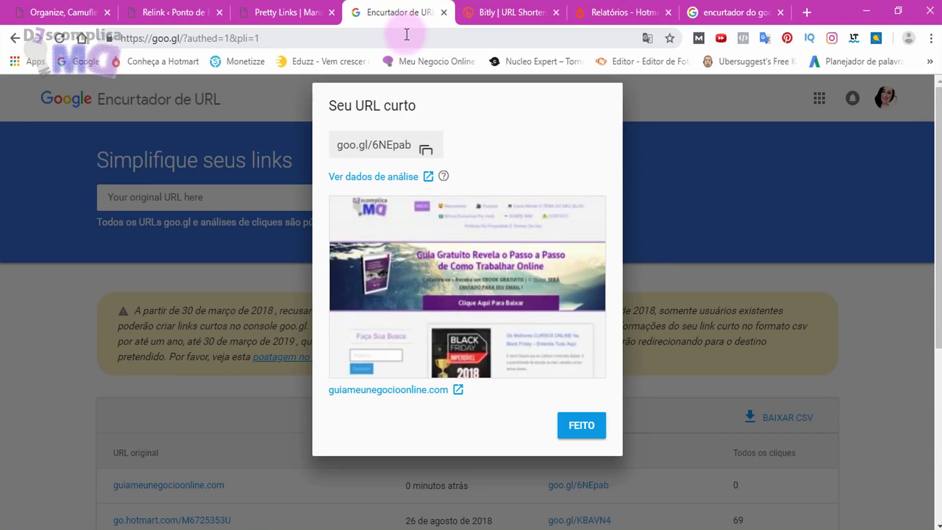
Open the Bitly site, view its free account sign-up page and return to the home page
left_click(501, 11)
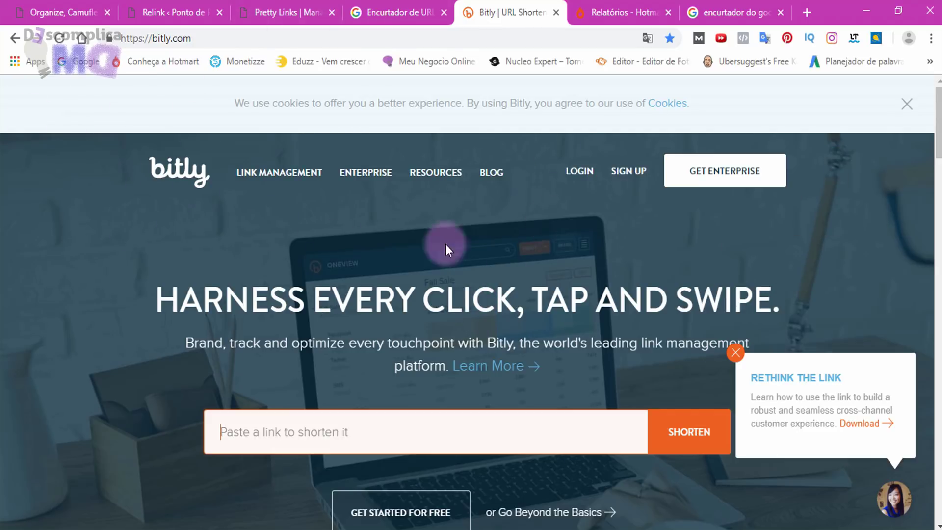
left_click(624, 175)
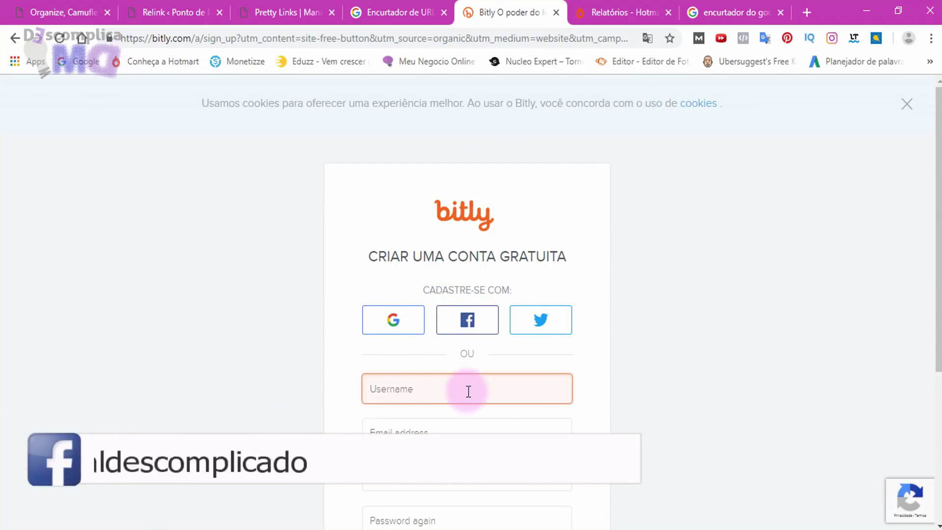
left_click(15, 38)
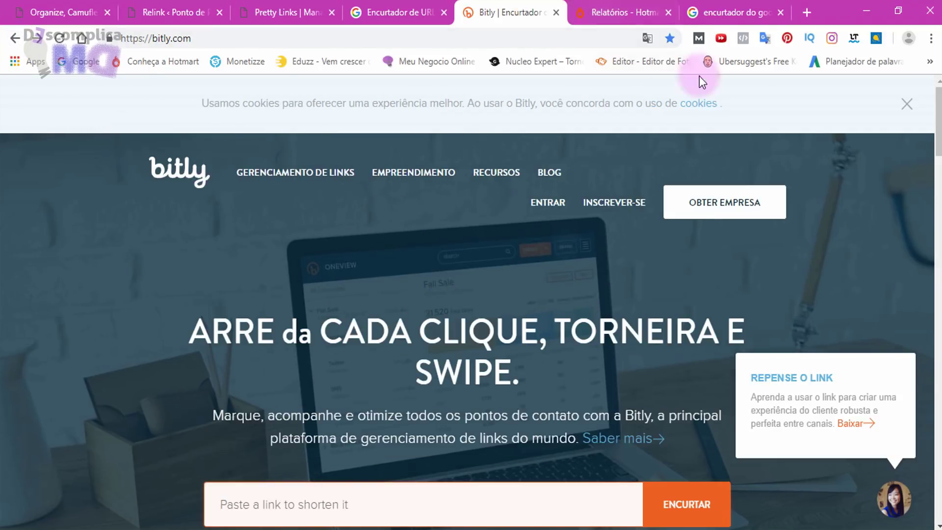
mouse_move(496, 528)
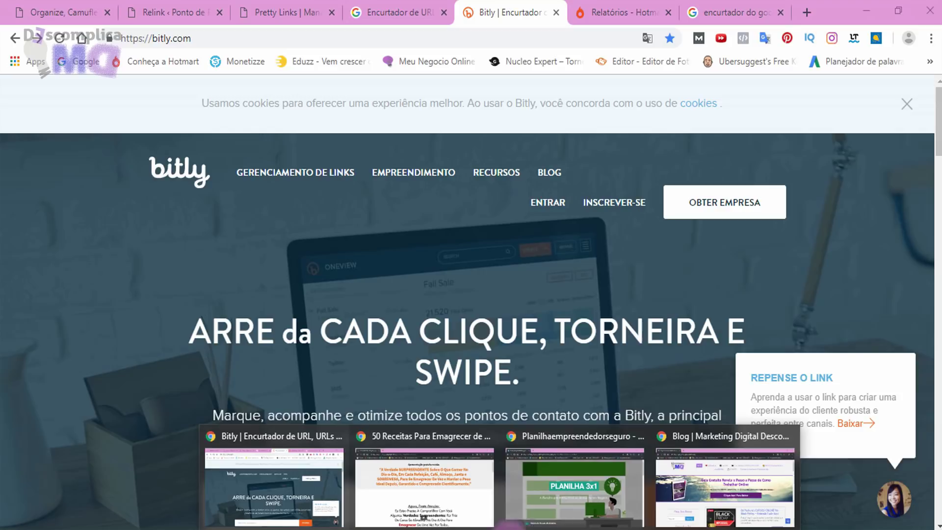
left_click(684, 491)
left_click(244, 39)
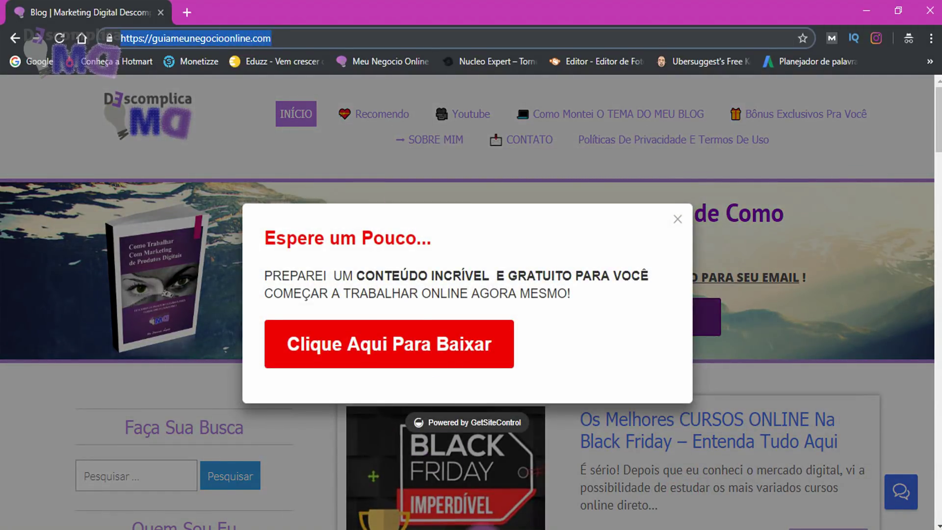
left_click(495, 527)
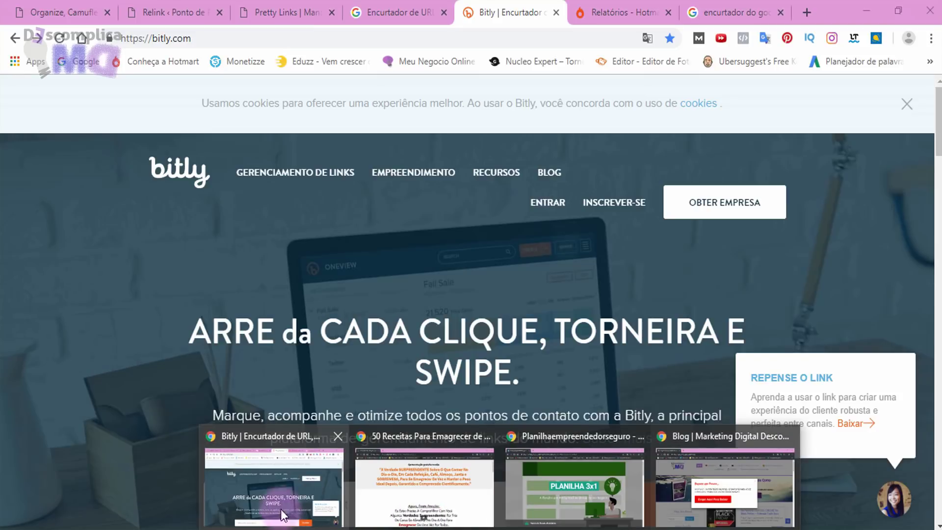
left_click(280, 505)
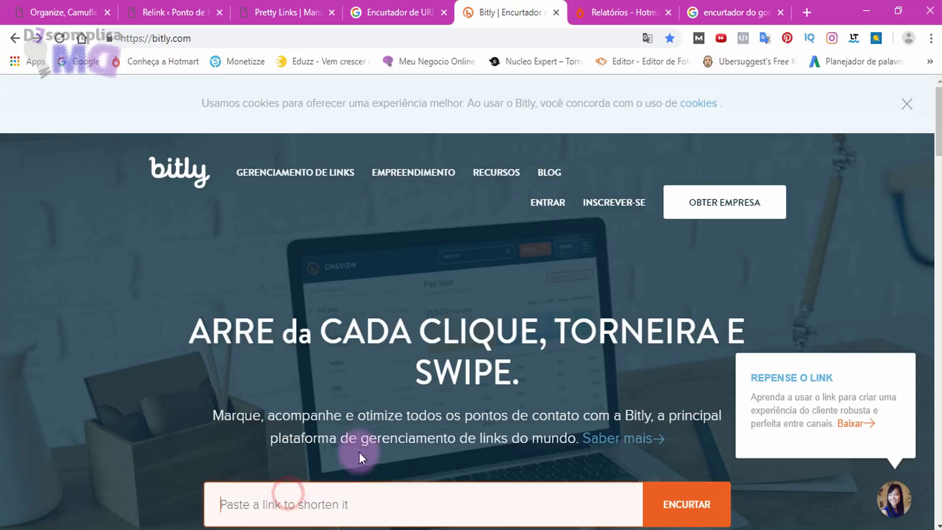
Paste the copied blog address into Bitly's link shortener and view the generated short link
scroll(341, 362, "down", 3)
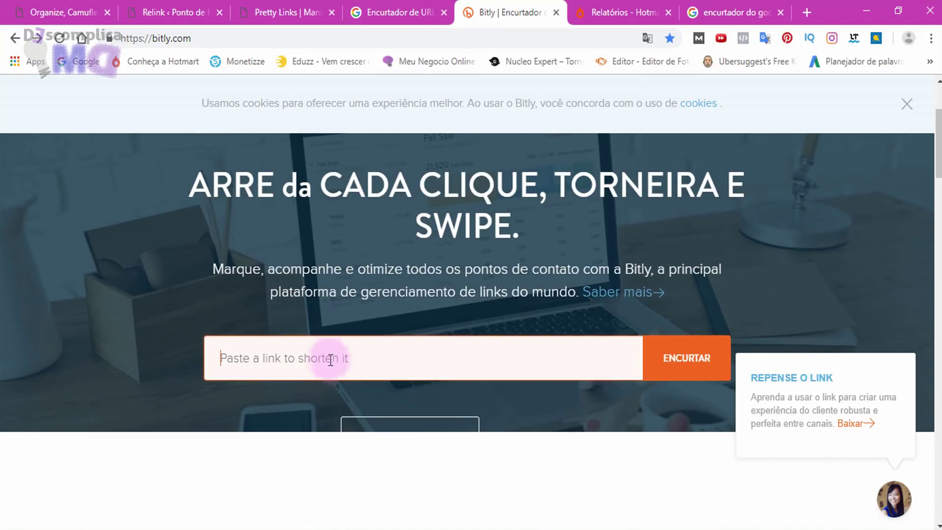
left_click(331, 362)
right_click(331, 361)
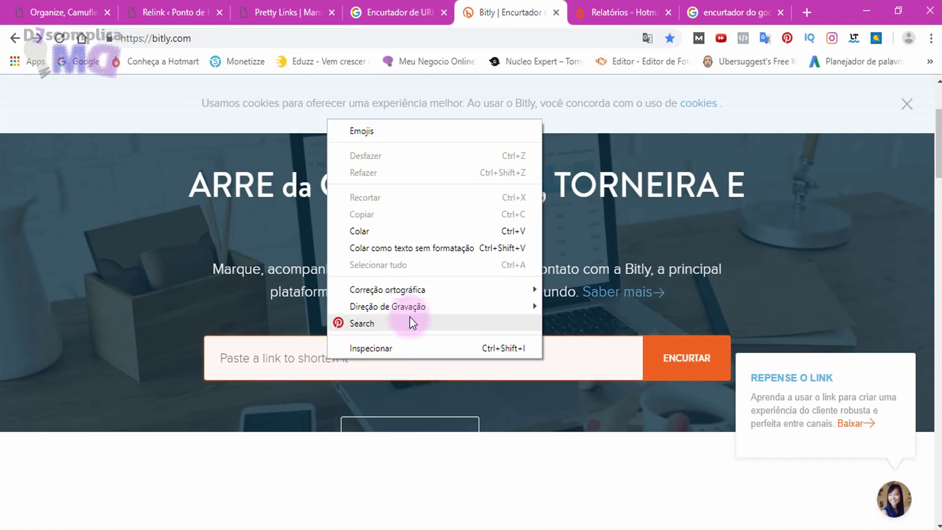
left_click(369, 235)
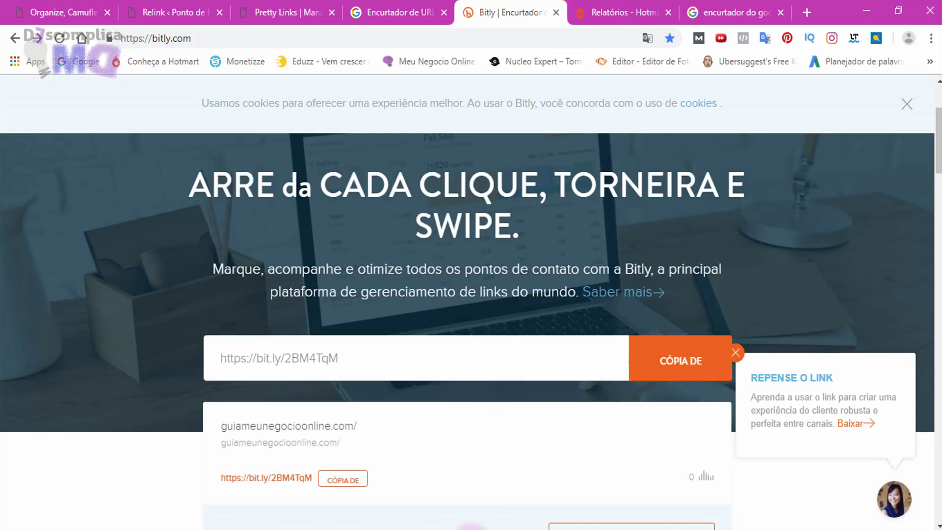
scroll(290, 466, "down", 2)
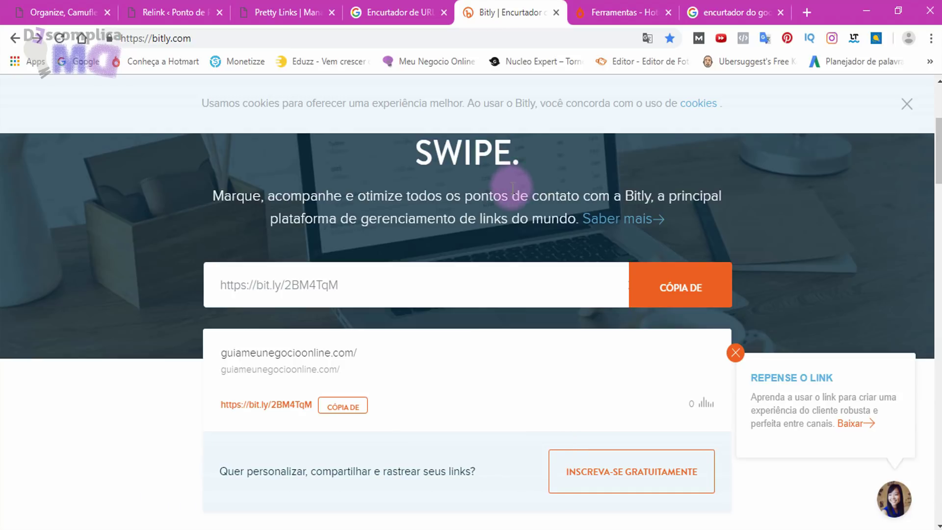
Switch to Hotmart's tools page, open Gerenciador de links and look over the list of shortened links
left_click(599, 14)
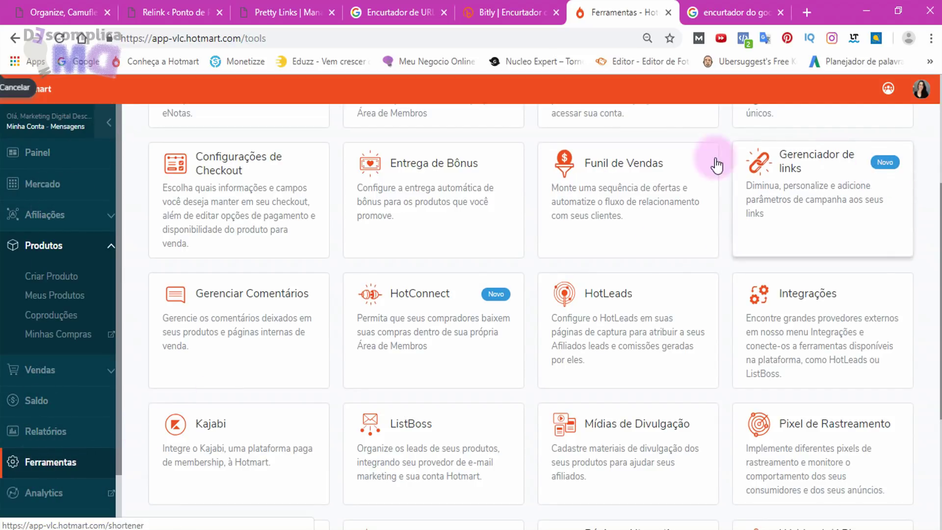
left_click(827, 190)
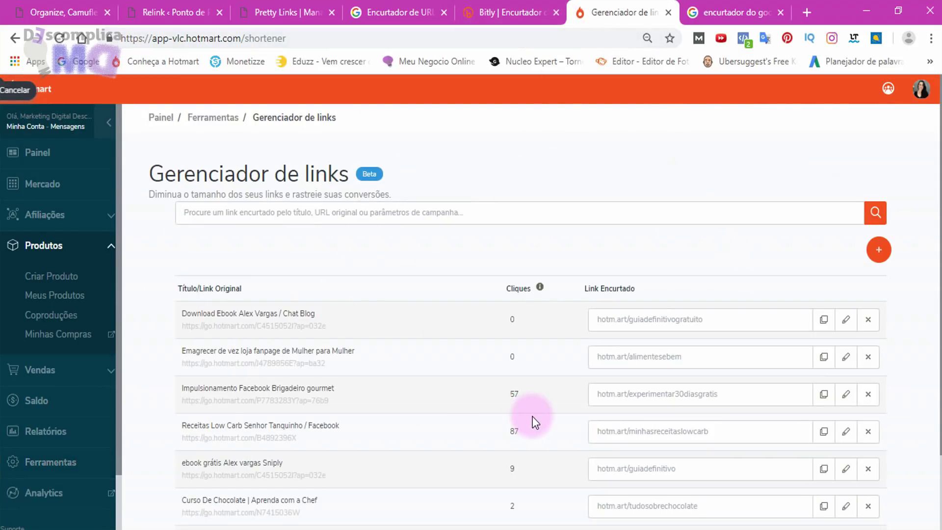
scroll(543, 391, "down", 2)
scroll(542, 387, "up", 2)
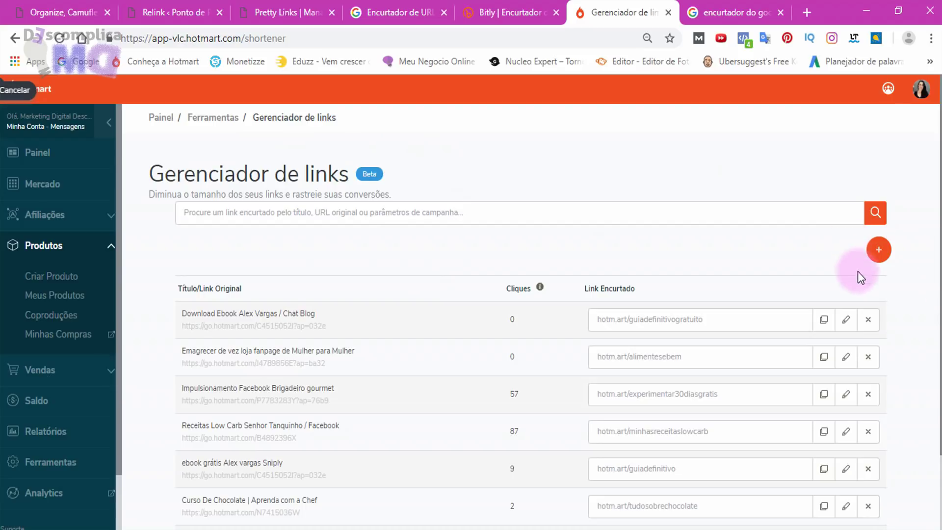
Open the form for a new short link, view the products offered for choosing a HotLink, and close the product selection
left_click(833, 249)
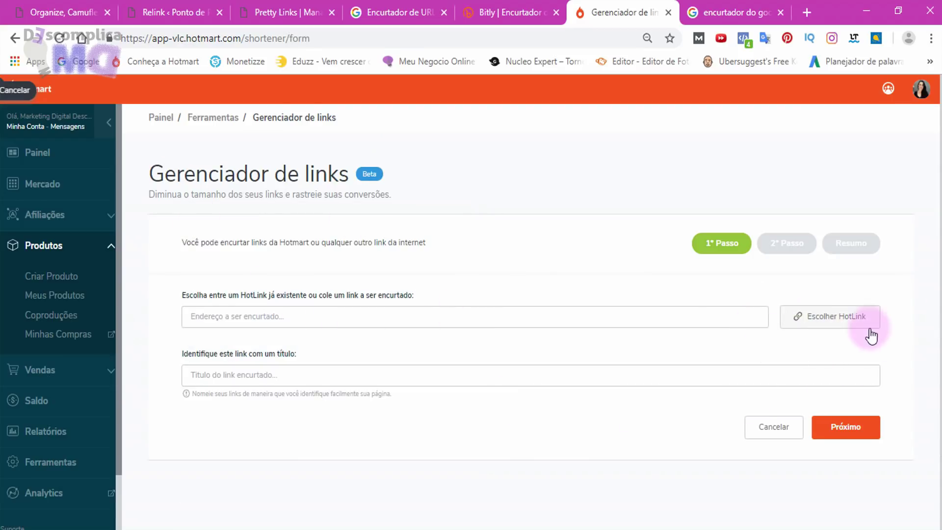
left_click(835, 321)
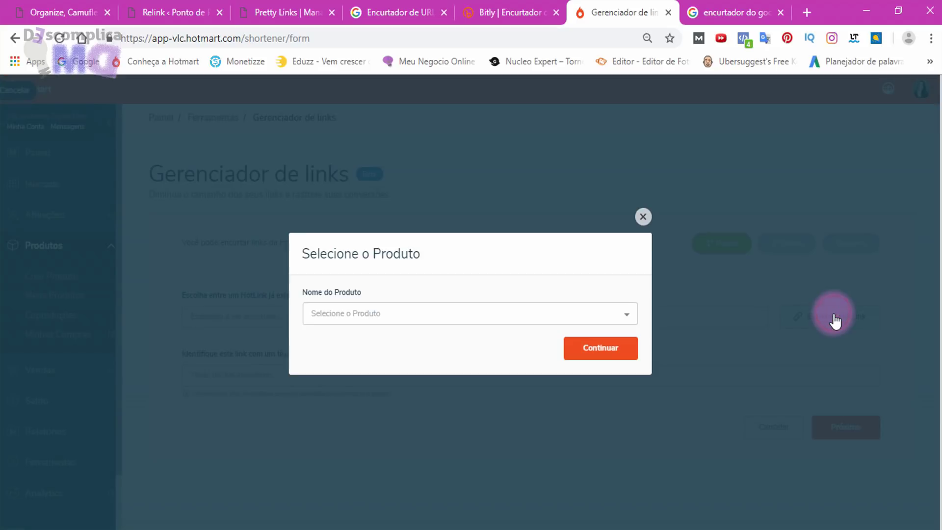
left_click(500, 316)
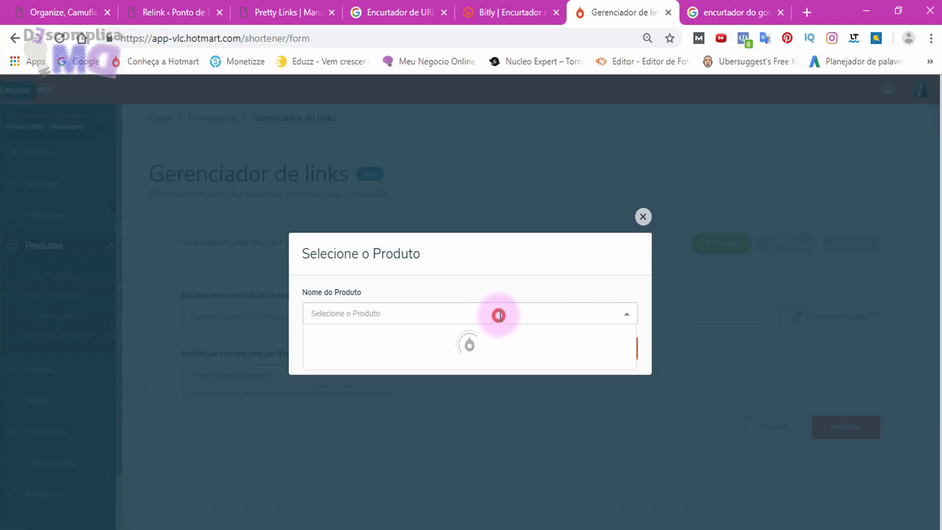
left_click(421, 316)
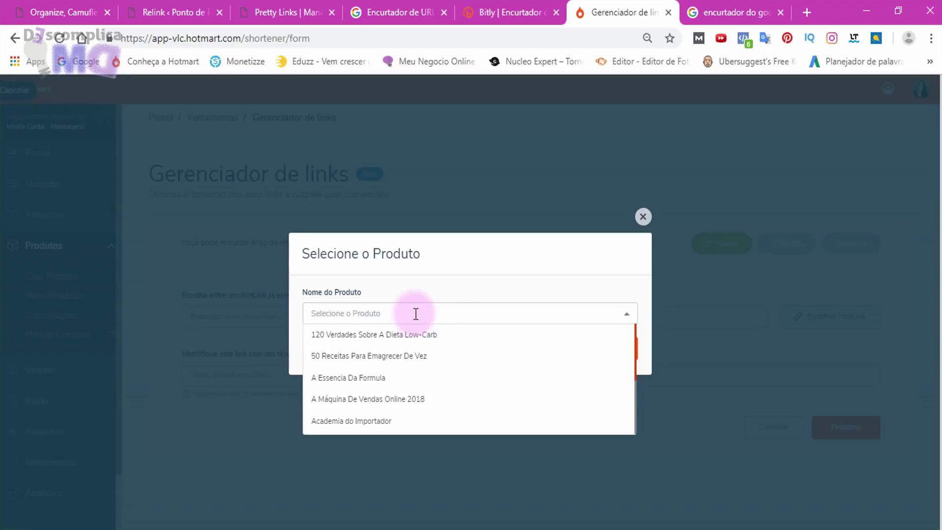
left_click(414, 312)
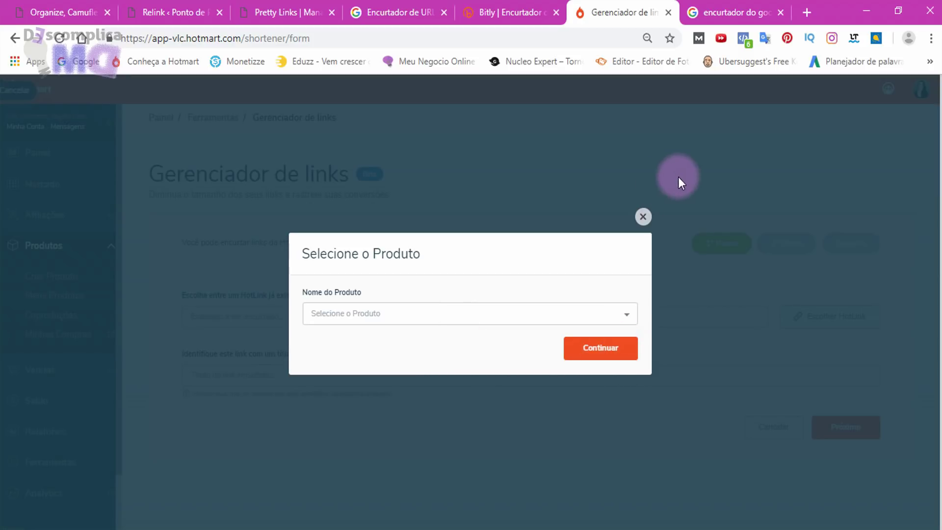
left_click(643, 217)
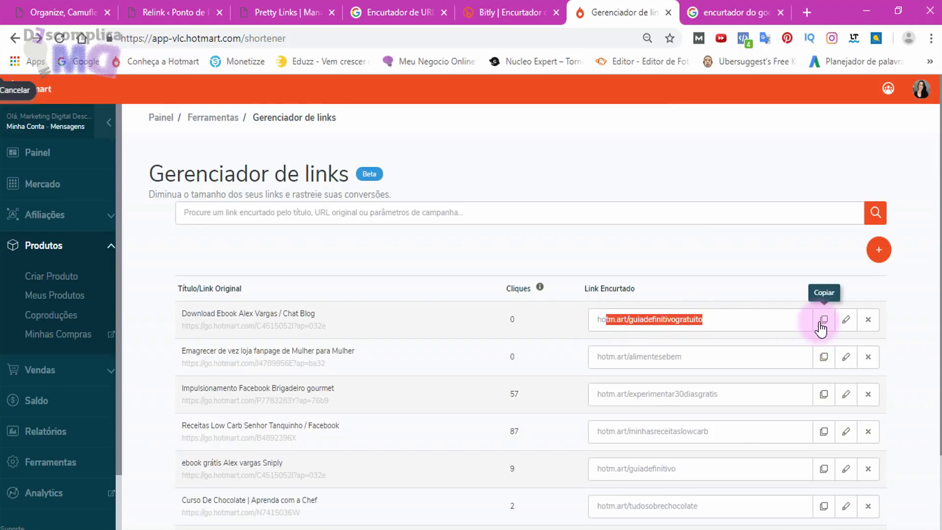
Copy the hotm.art/guiadefinitivogratuito short link and paste it over the existing address in the Notepad note
left_click(821, 320)
left_click(596, 528)
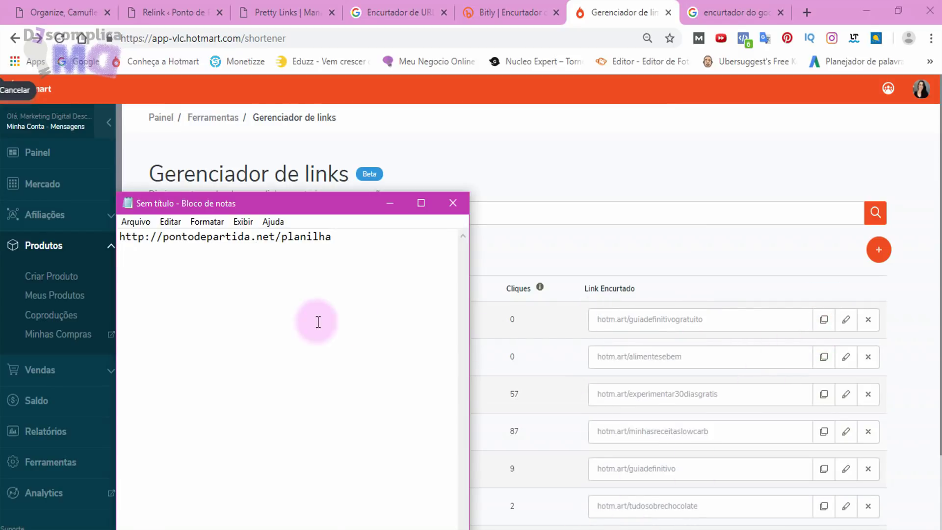
left_click_drag(332, 236, 48, 228)
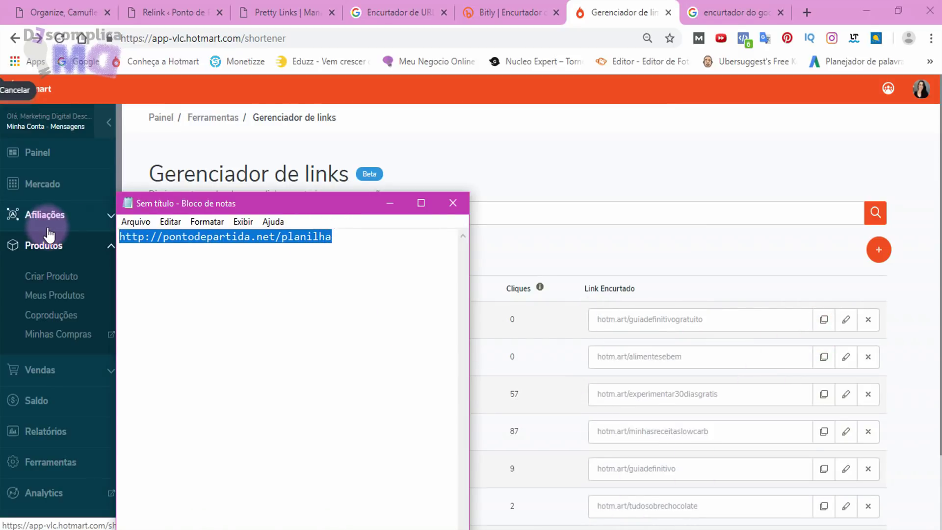
key("ctrl+v")
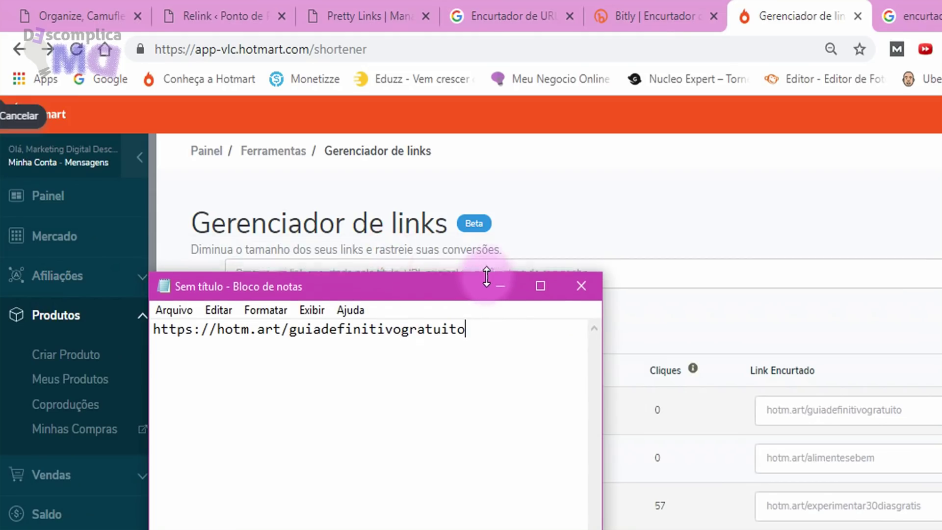
Reposition the Notepad window and highlight the pasted short link, including its custom ending guiadefinitivogratuito
left_click_drag(463, 278, 517, 243)
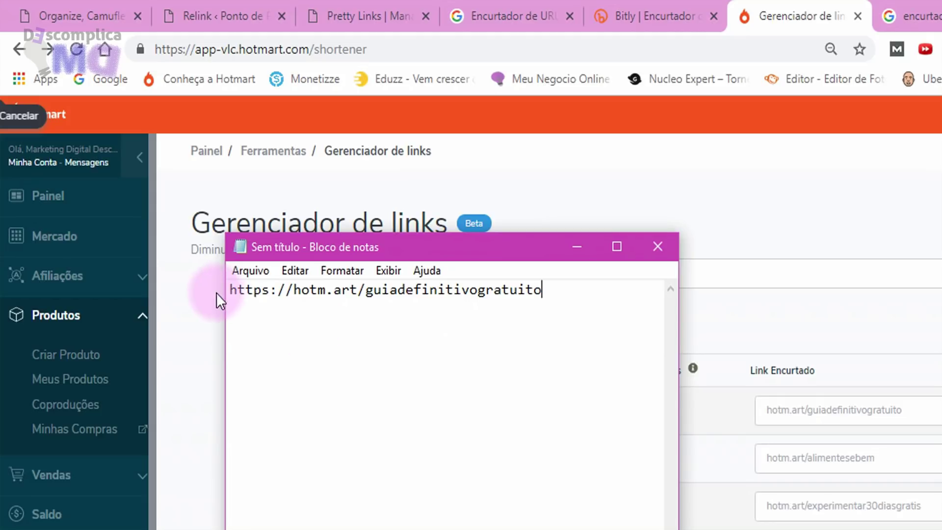
left_click_drag(232, 291, 563, 301)
left_click(559, 299)
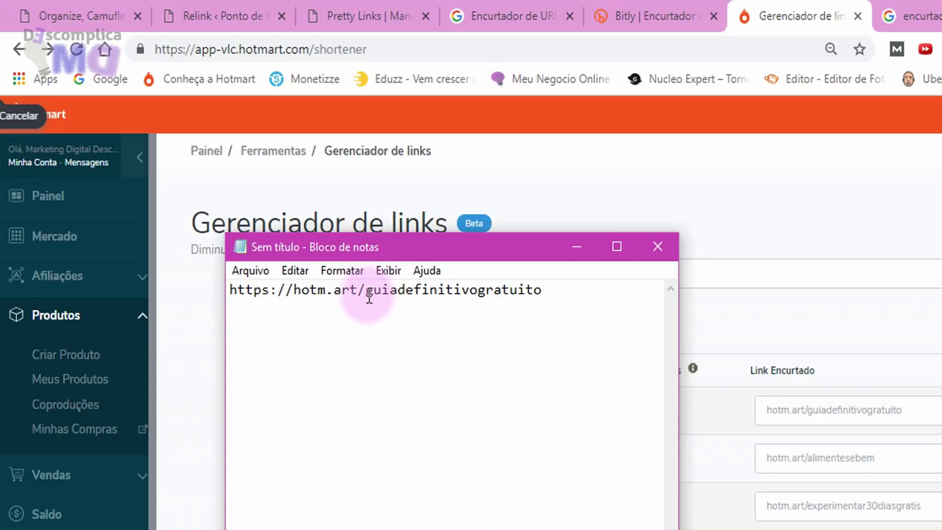
left_click_drag(367, 294, 538, 288)
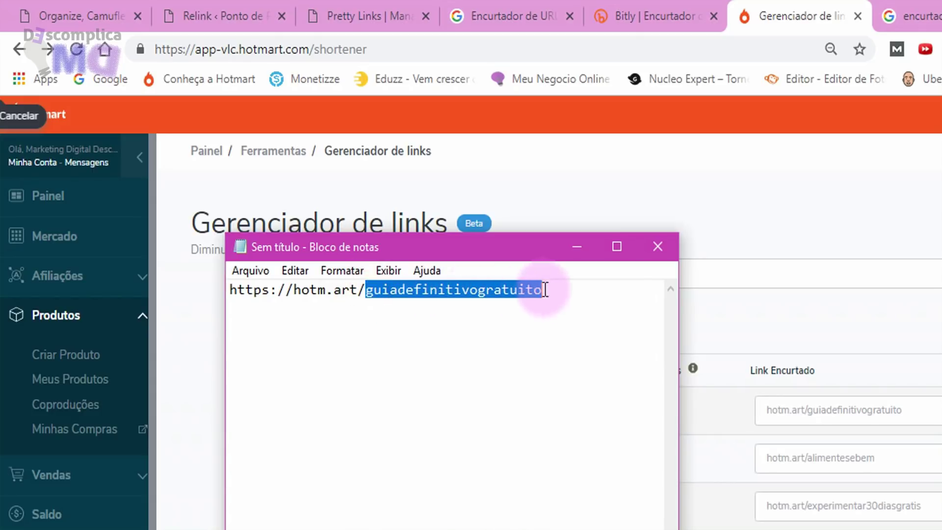
left_click(519, 337)
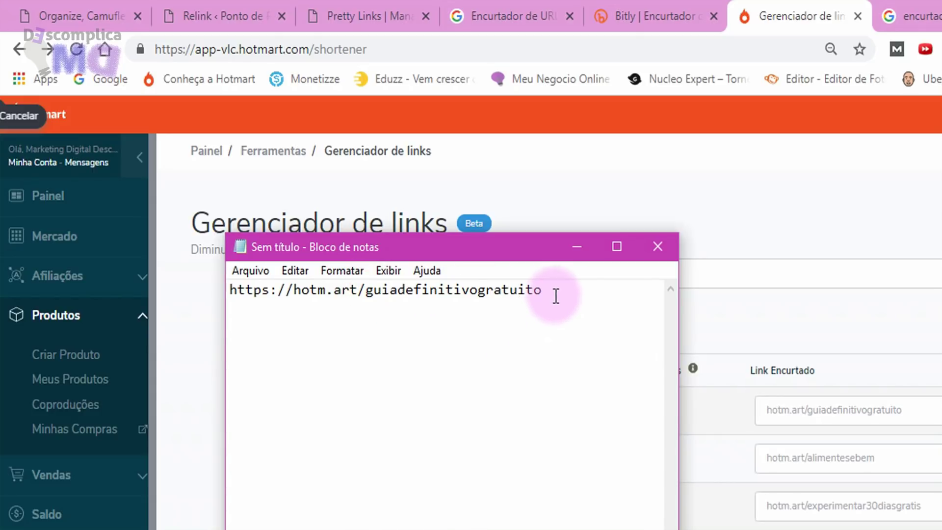